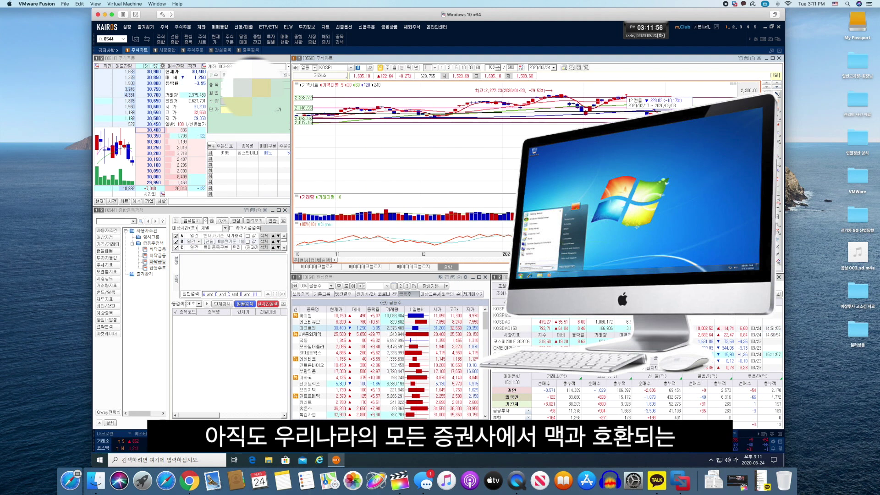
Examine the KOSPI price chart in the trading program over longer and shorter time spans
scroll(403, 138, down, 5)
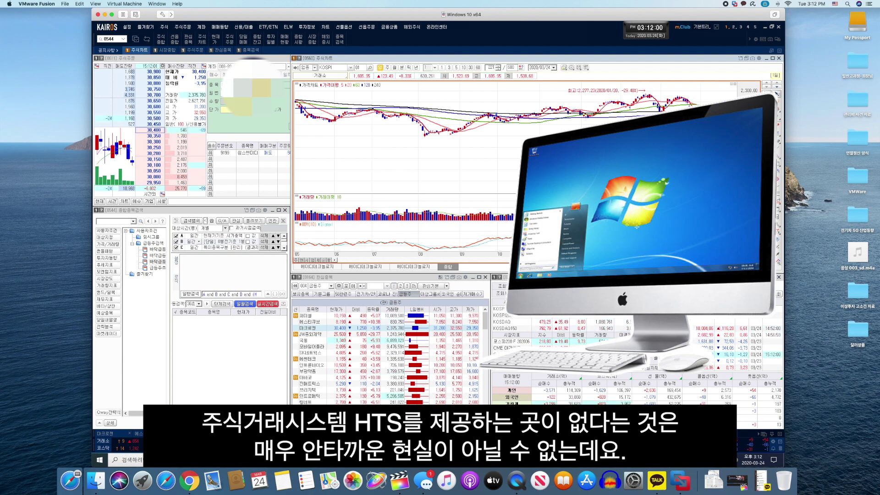
scroll(404, 138, up, 2)
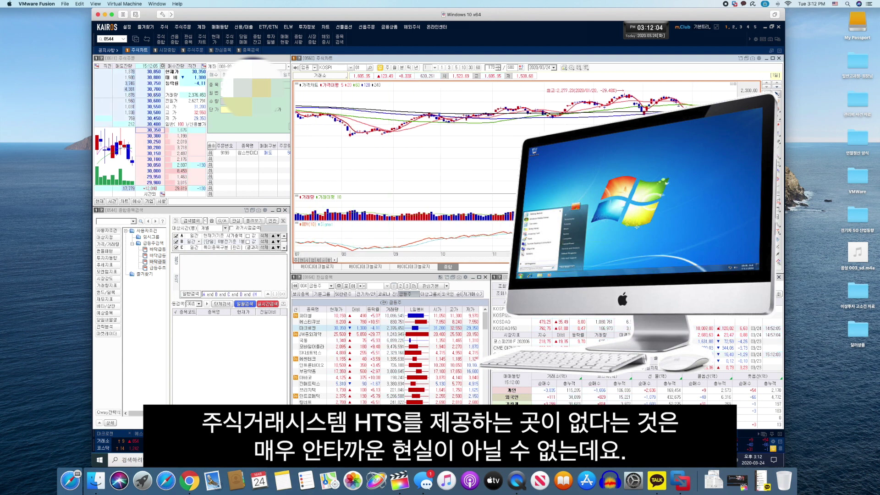
scroll(403, 138, up, 3)
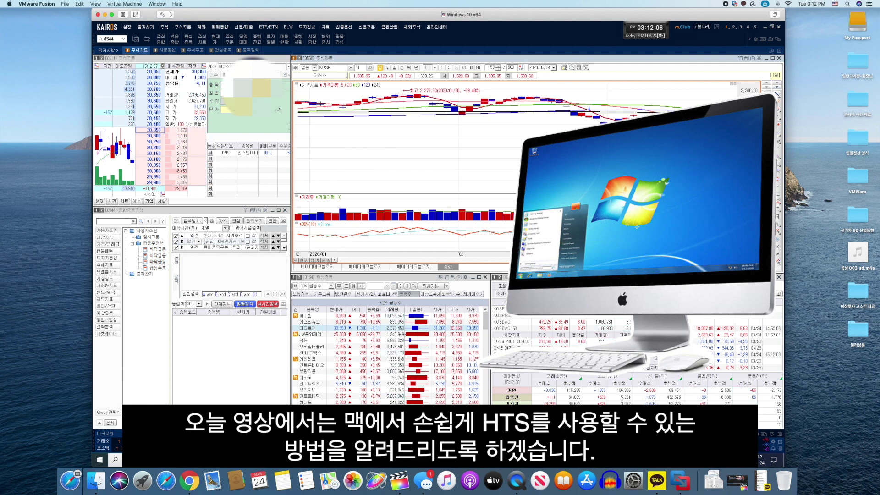
scroll(403, 137, down, 1)
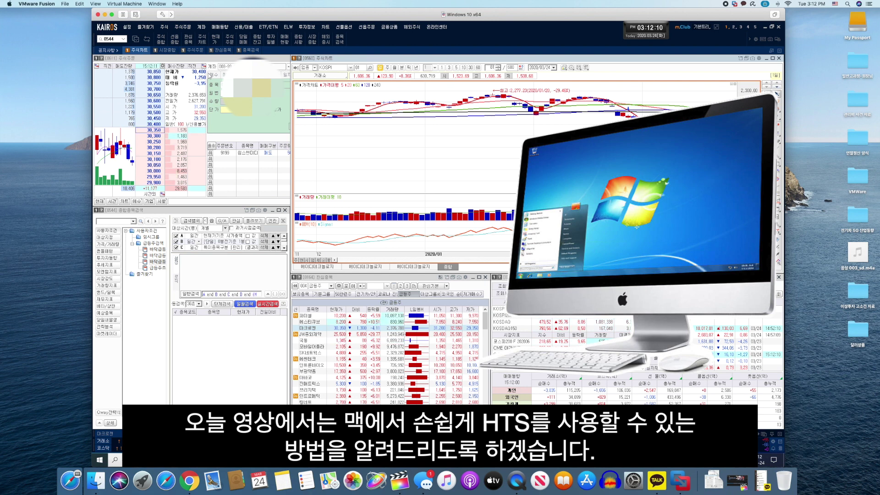
click(220, 61)
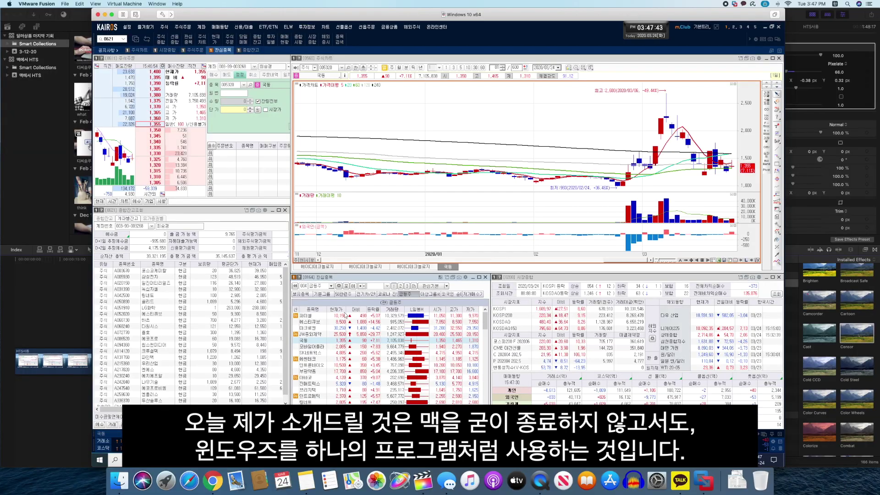
Switch from the Windows 10 virtual machine to Final Cut Pro and back through the overview of open windows
key(ctrl+Up)
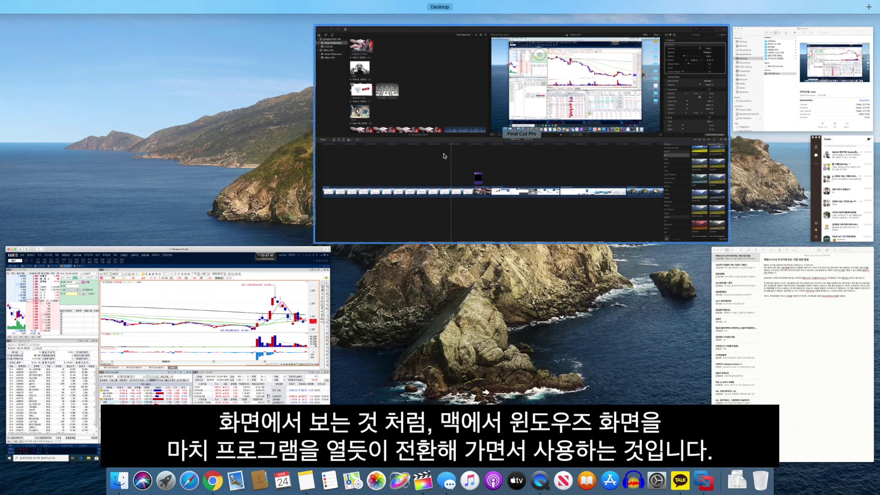
click(443, 127)
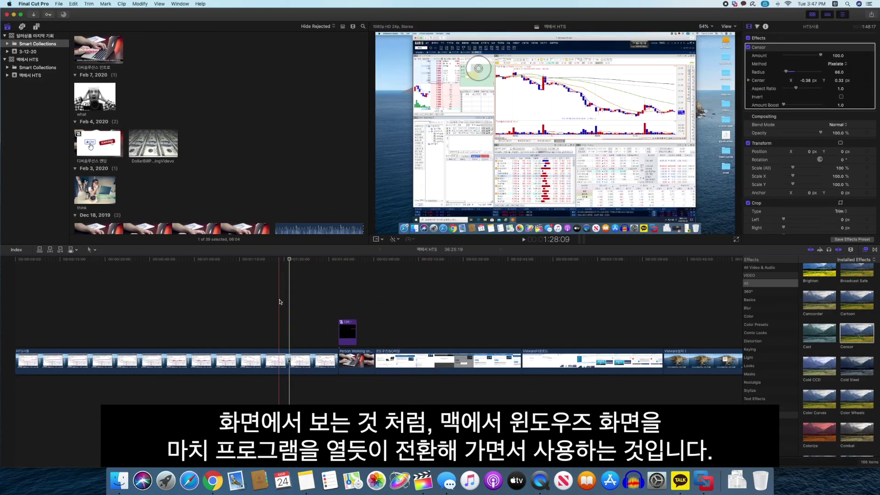
key(ctrl+Up)
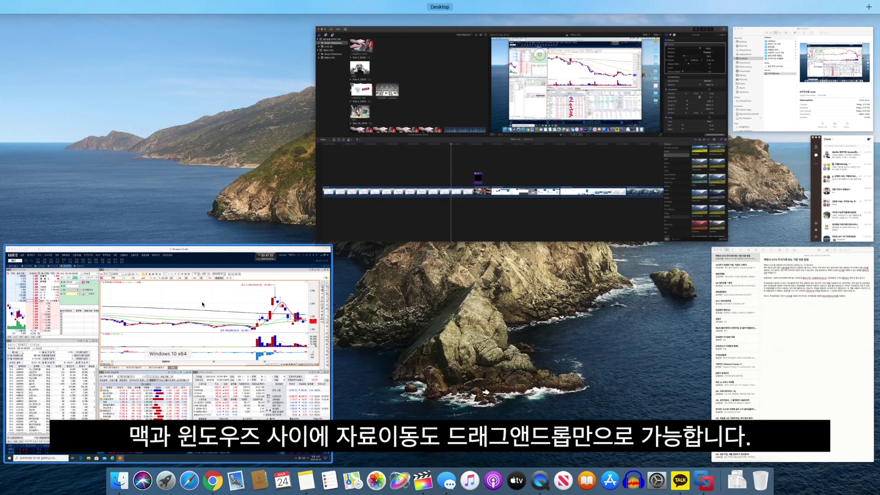
click(201, 293)
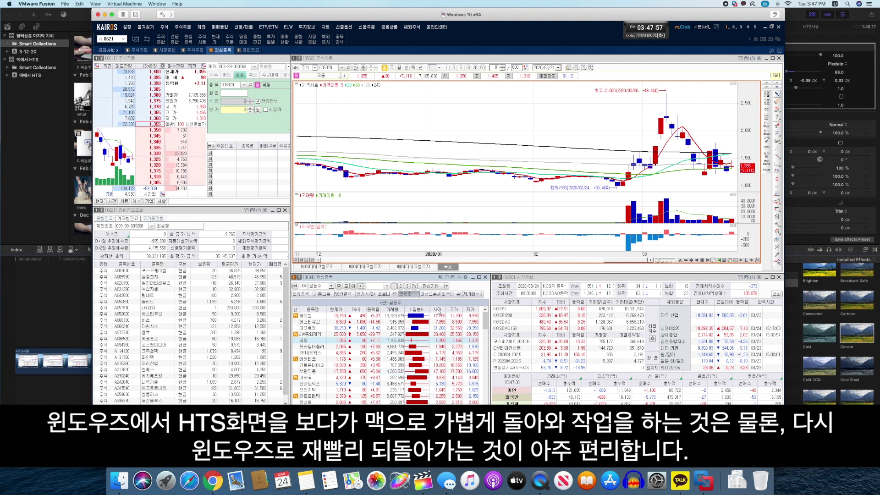
Bring the Finder Desktop window in front of the Windows 10 virtual machine, move it over the stock chart and close it
key(ctrl+Up)
click(776, 95)
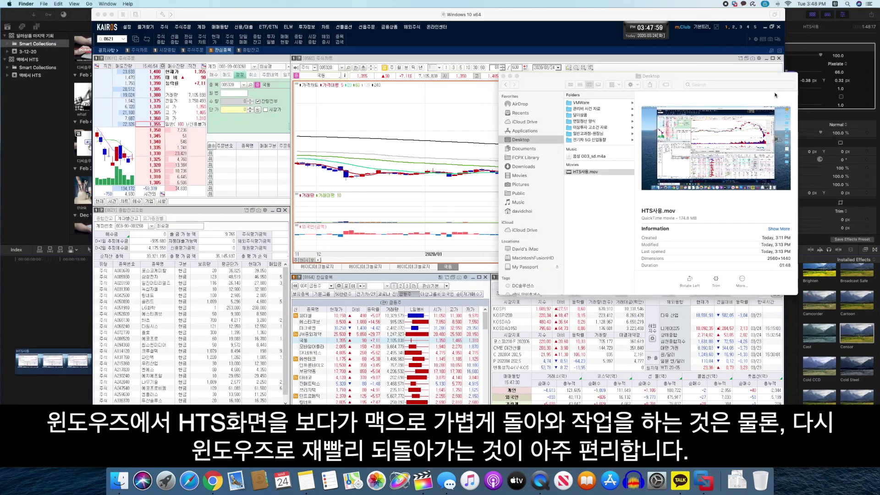
drag(617, 80, 448, 94)
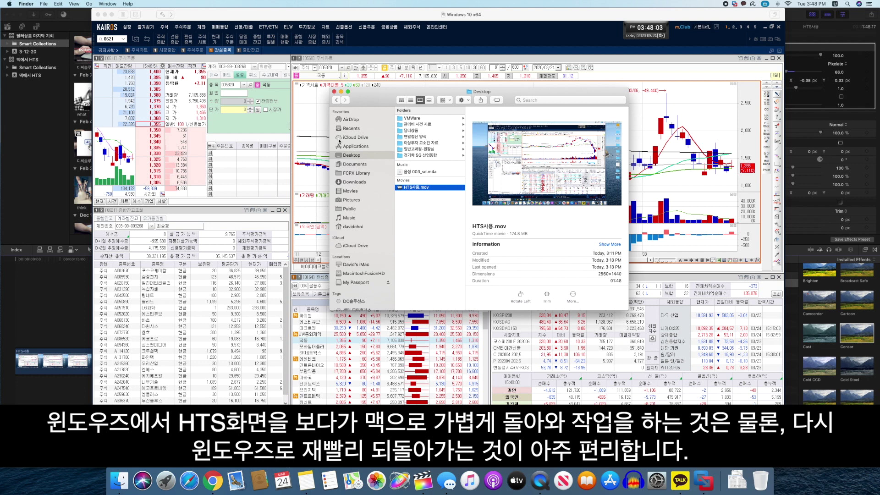
click(334, 91)
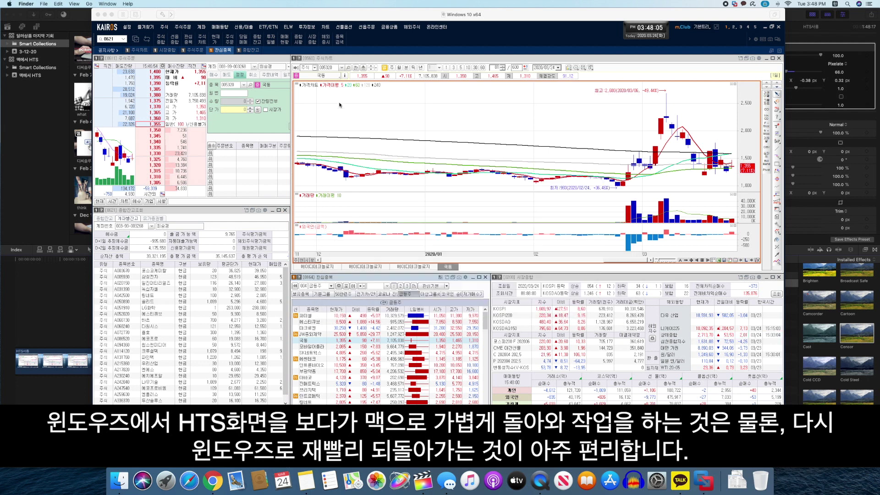
Show the Final Cut Pro project again, then return to the trading screen in the Windows 10 virtual machine
key(ctrl+Up)
click(449, 117)
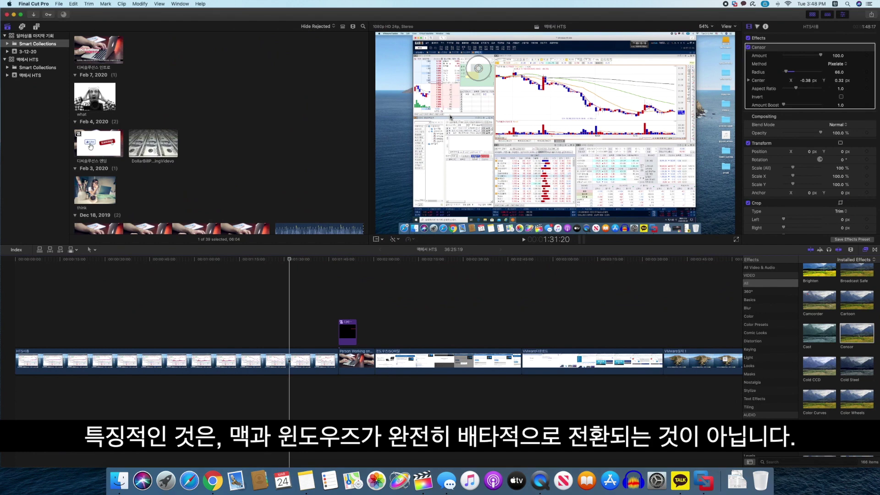
key(ctrl+Up)
click(313, 261)
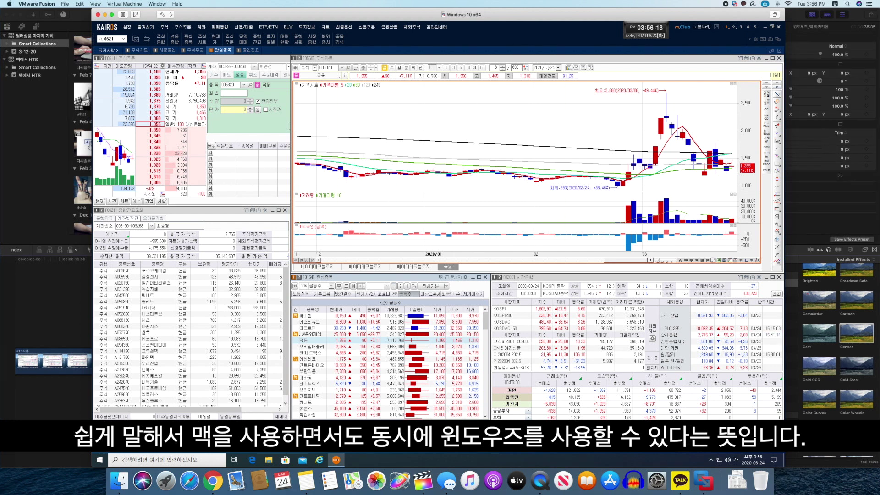
Reduce the Windows 10 virtual machine window to part of the desktop and clear the Notes and Finder windows beside it
double_click(339, 14)
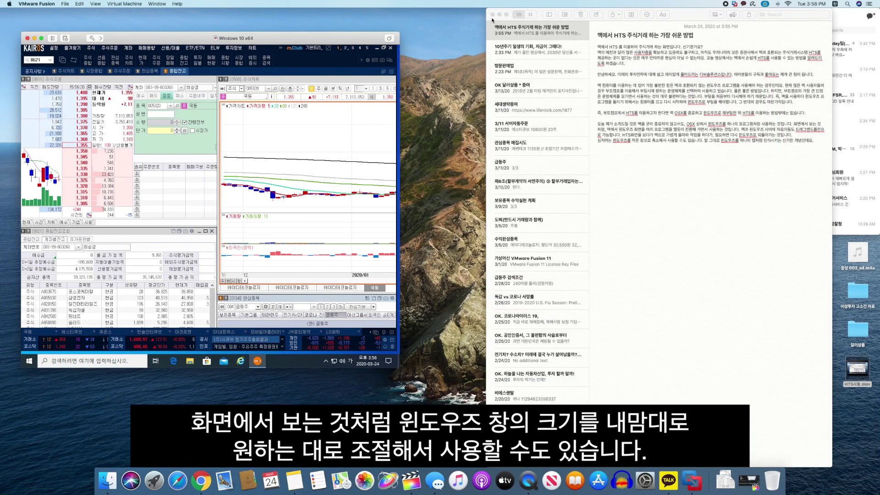
click(492, 15)
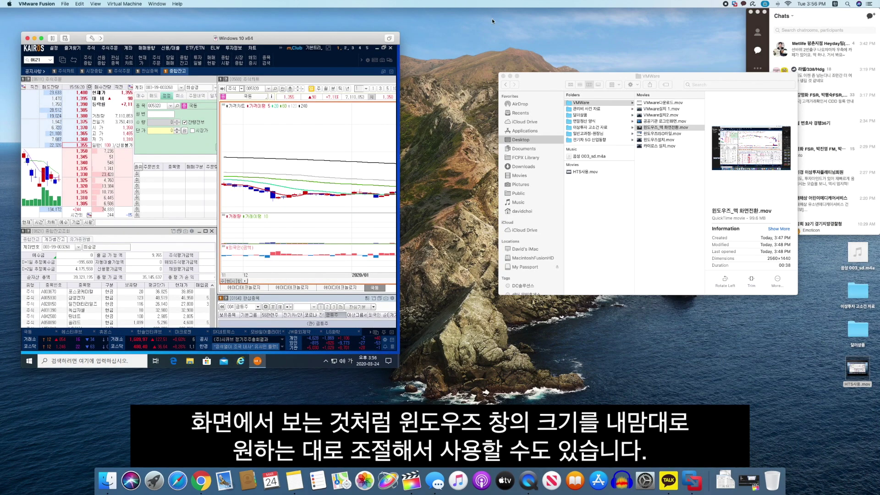
drag(495, 69, 436, 42)
click(436, 42)
Launch Numbers beside the virtual machine, dismiss its file chooser and open the recent spreadsheet 애플컴퓨터 사양 비교
key(F4)
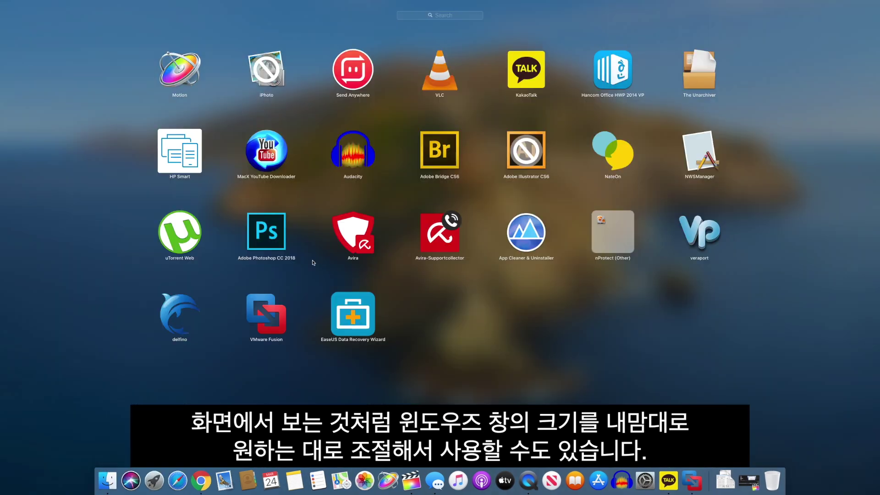
scroll(439, 229, up, 1)
click(605, 241)
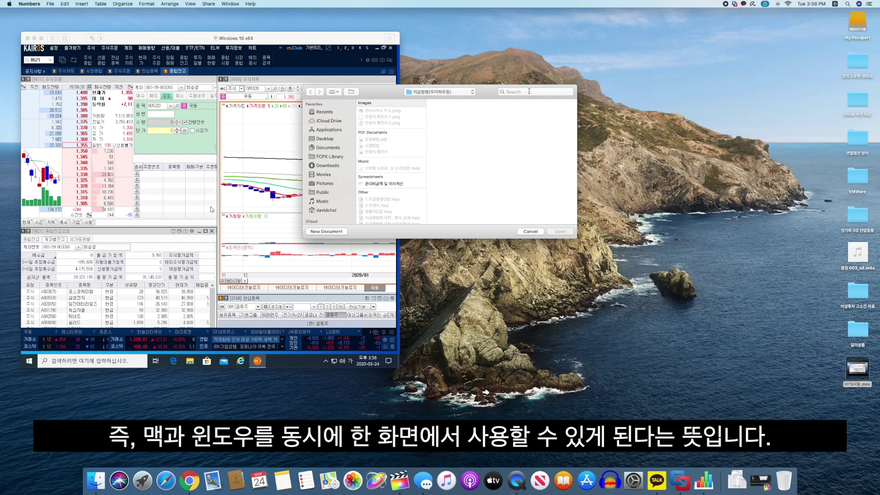
click(530, 231)
click(50, 3)
mouse_move(71, 25)
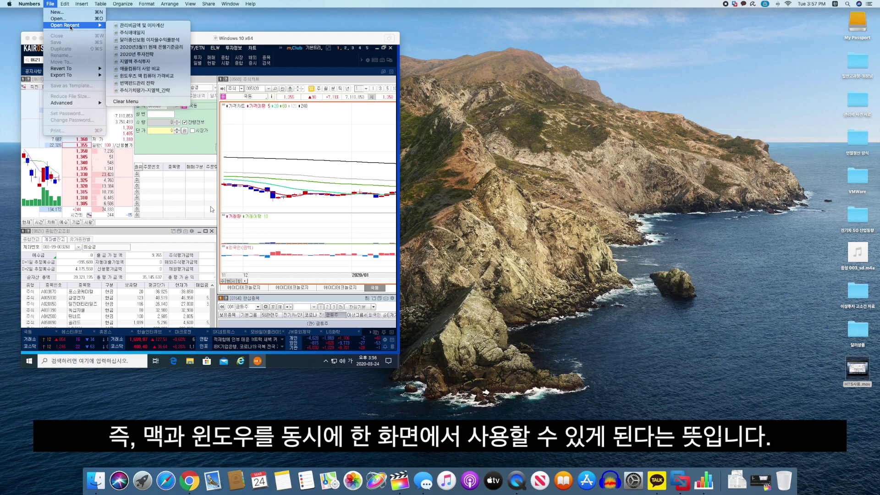
click(162, 69)
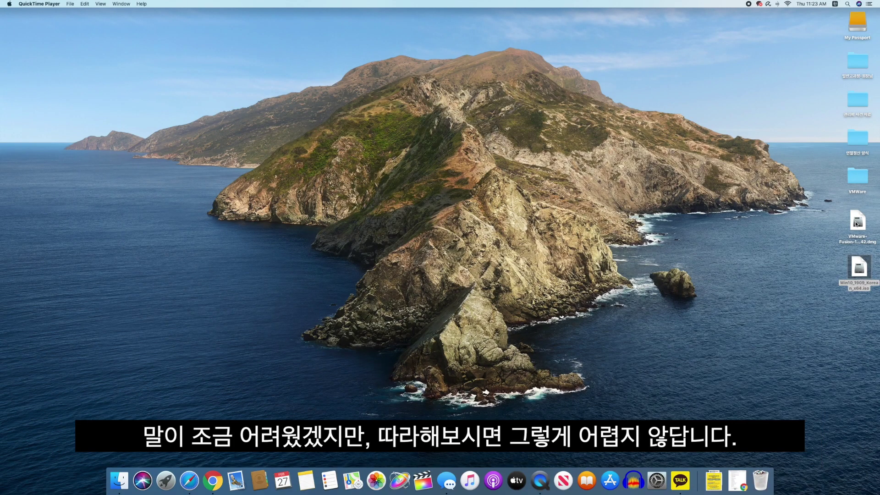
click(855, 224)
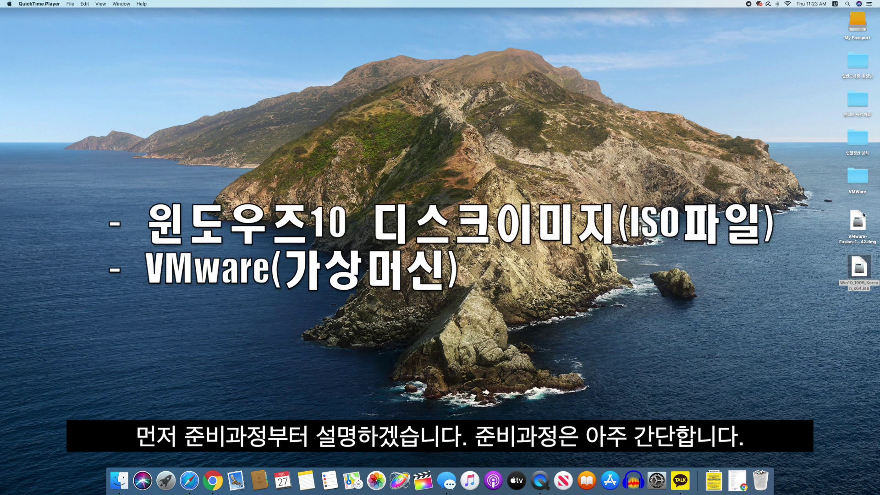
click(855, 224)
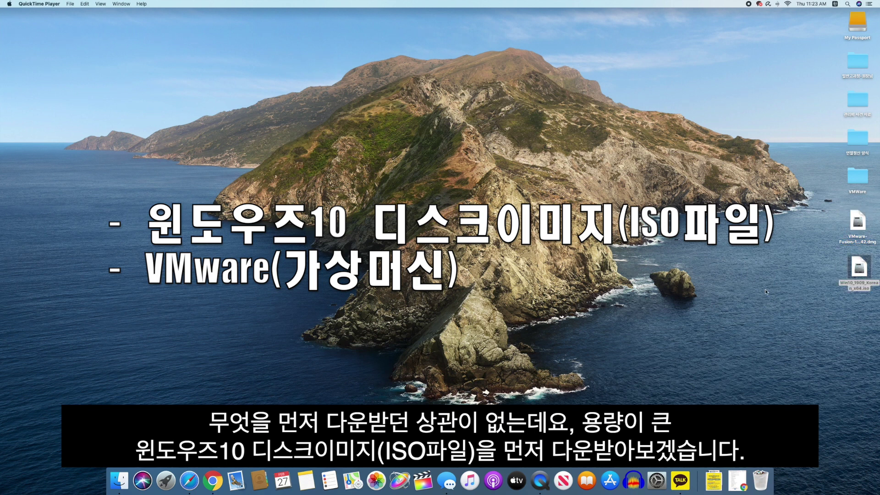
click(856, 224)
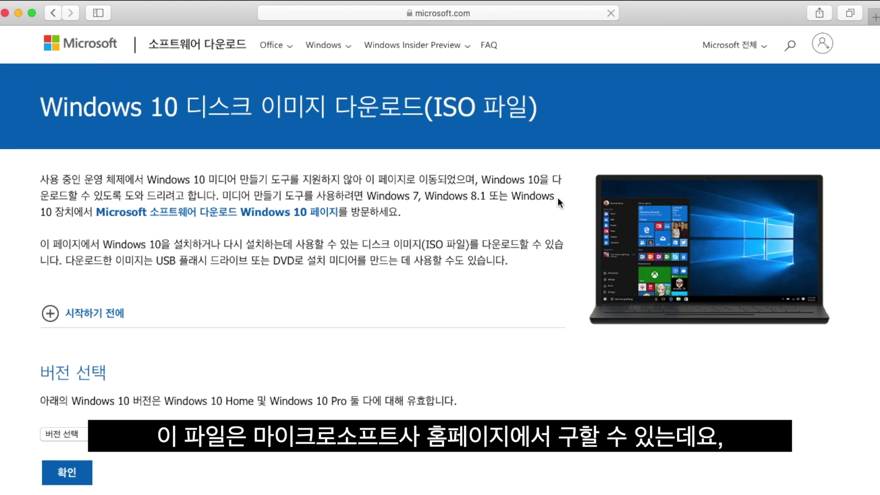
On Microsoft's Windows 10 ISO download page in Safari, choose Windows 10 as the version and confirm it
click(206, 433)
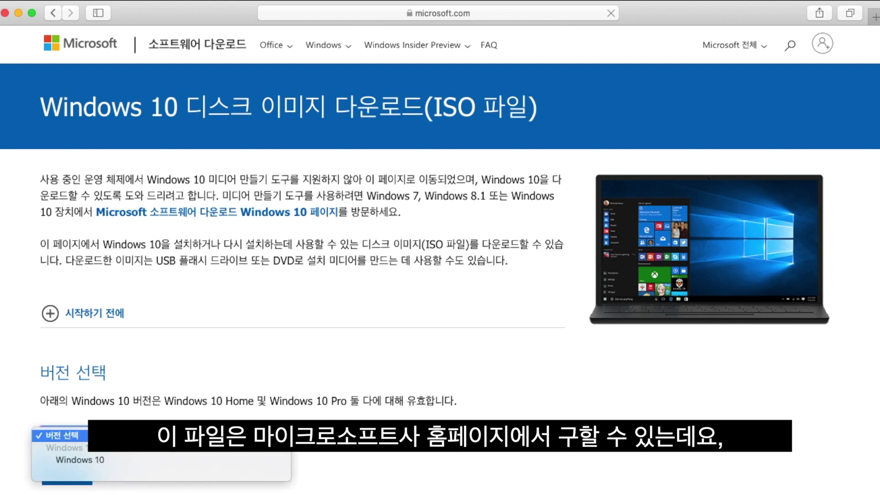
click(206, 458)
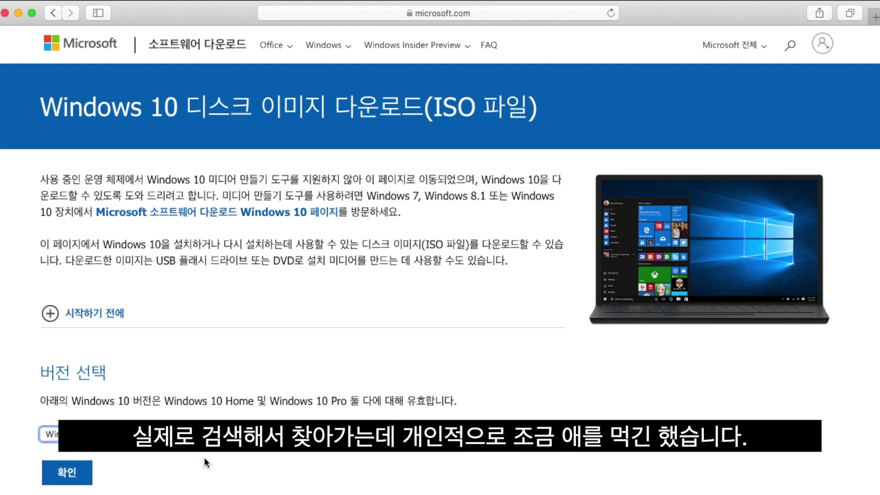
click(74, 472)
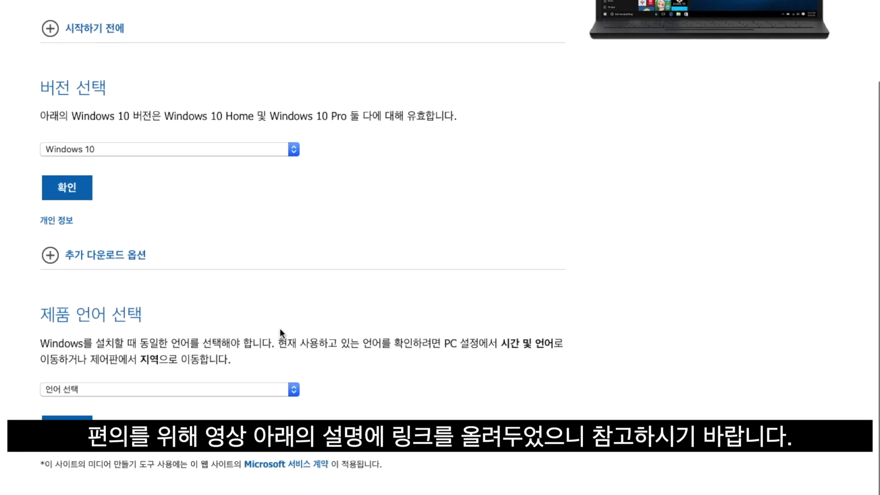
Set the product language to 한국어 and start the 64-bit Windows 10 download, allowing downloads on microsoft.com
click(250, 356)
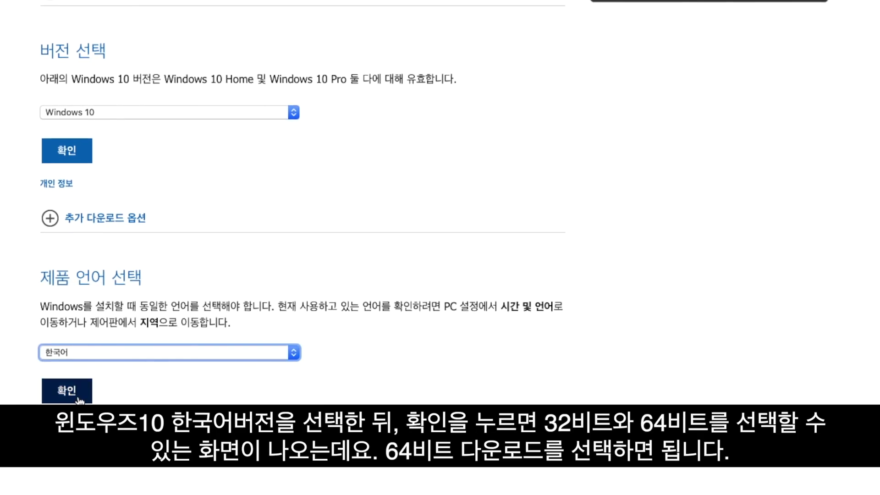
click(76, 398)
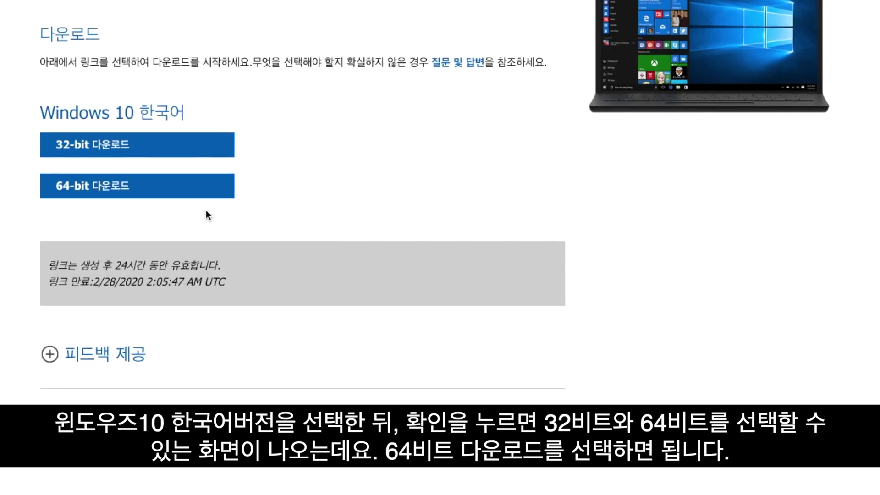
click(176, 189)
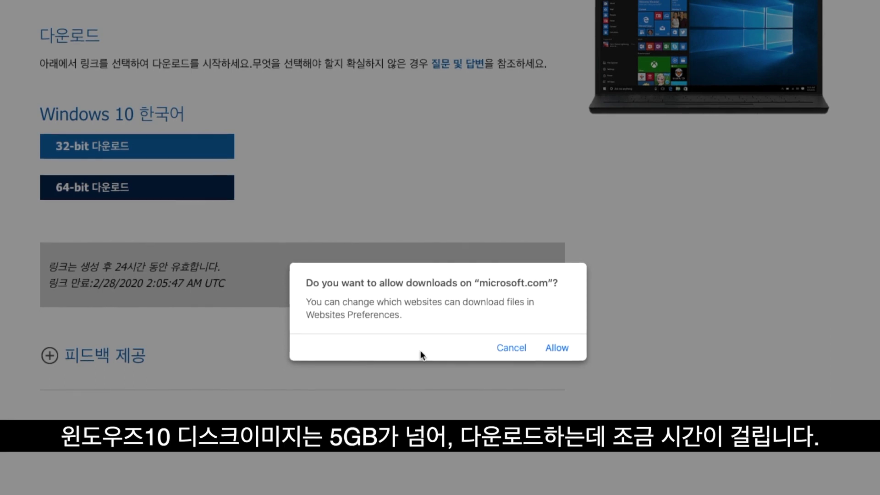
click(558, 348)
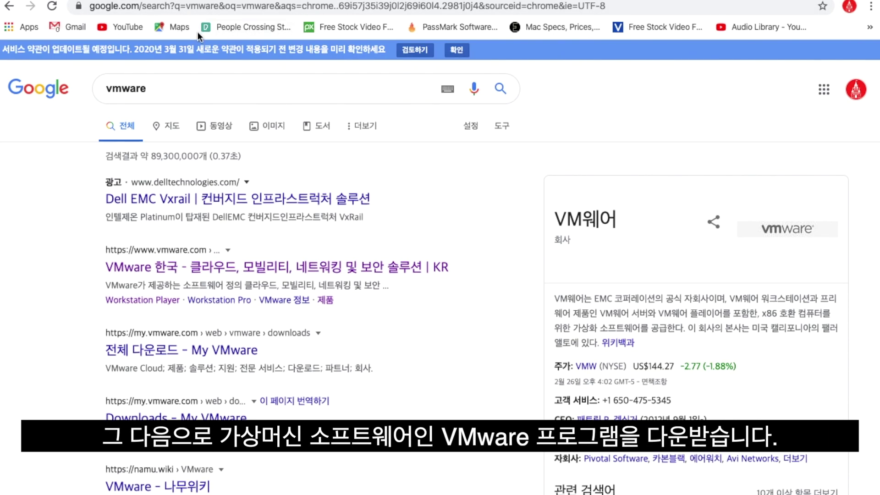
In Chrome, open the VMware Korea site from the search results and reach the trial download page of Mac용 Fusion
click(181, 270)
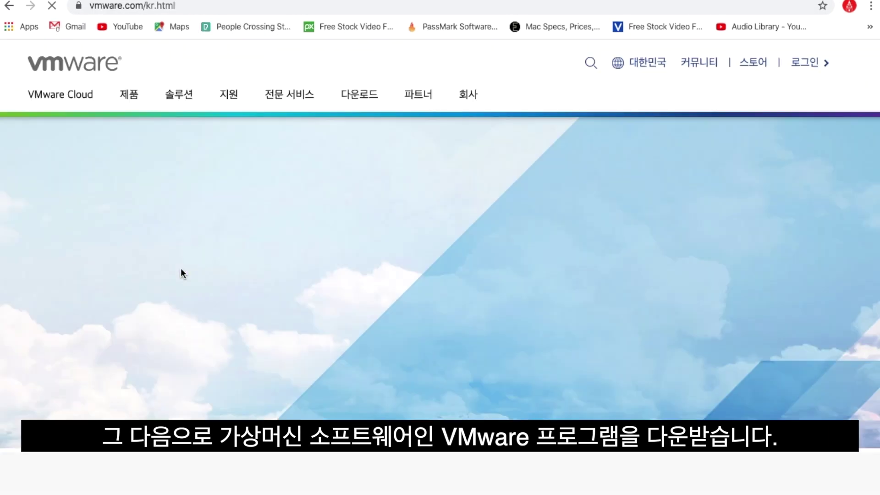
click(129, 94)
mouse_move(94, 123)
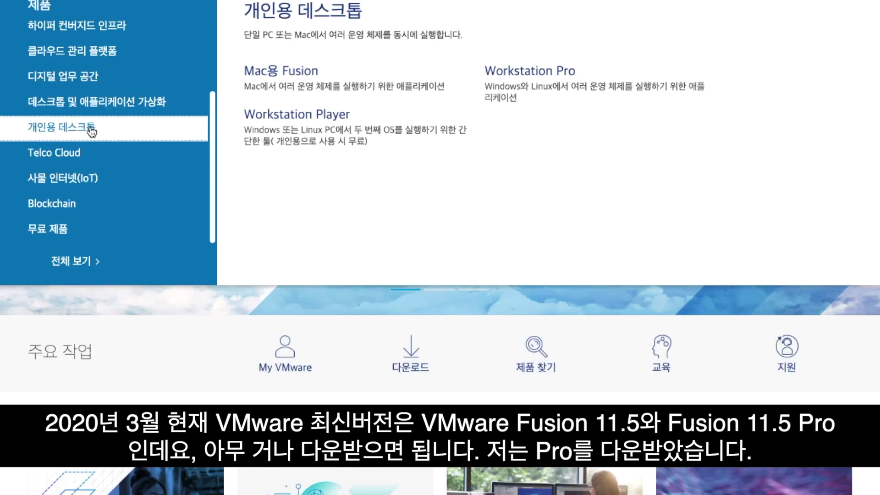
click(297, 72)
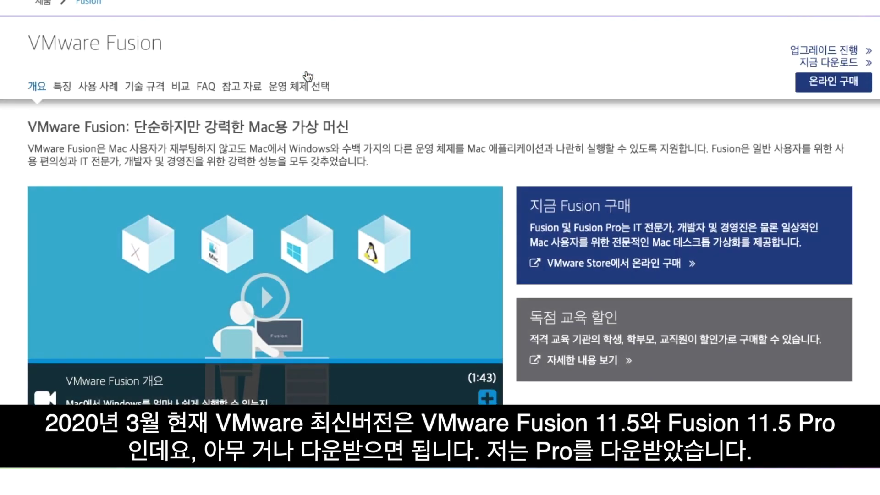
click(829, 61)
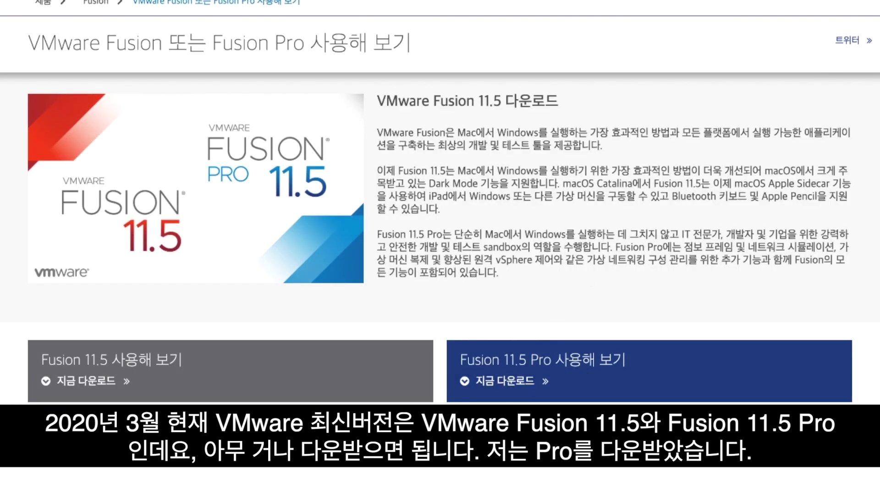
scroll(440, 201, down, 1)
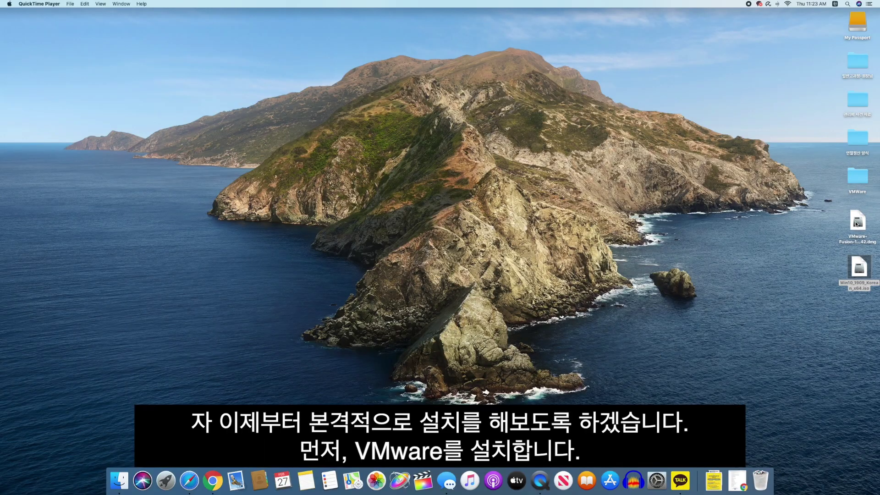
Open the downloaded VMware-Fusion disk image, start the VMware Fusion installer and allow the internet-downloaded app to open
click(854, 224)
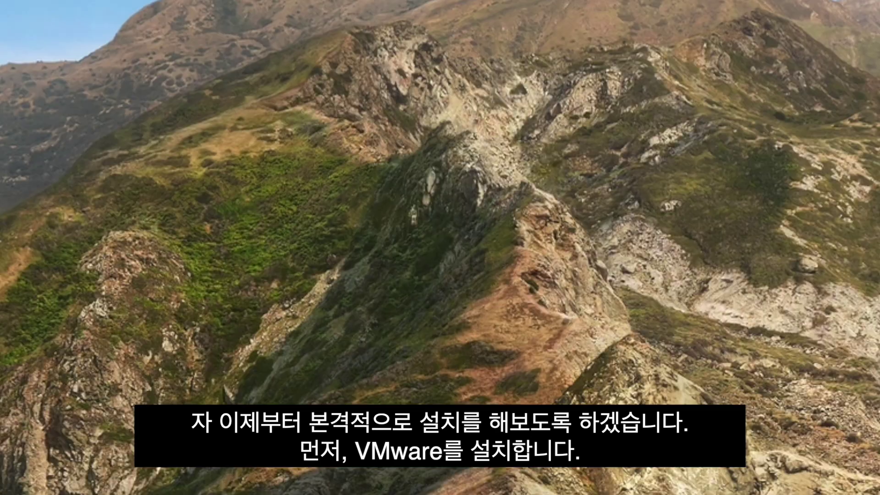
double_click(856, 224)
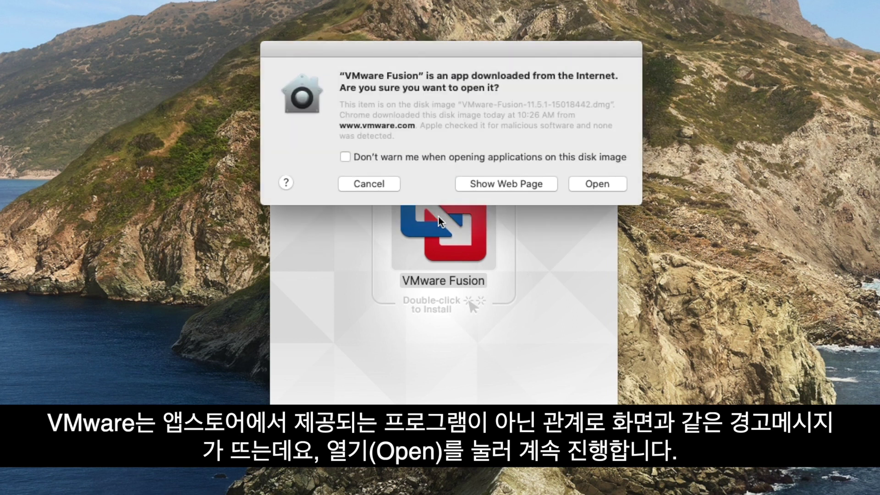
click(596, 184)
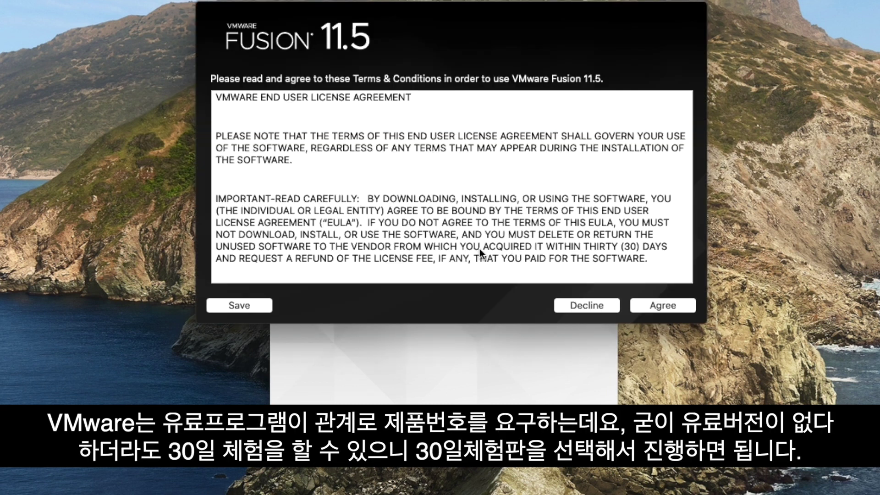
Choose the 30-day trial of VMware Fusion 11.5, the home-user edition, and authorize the installation with the account password
click(331, 221)
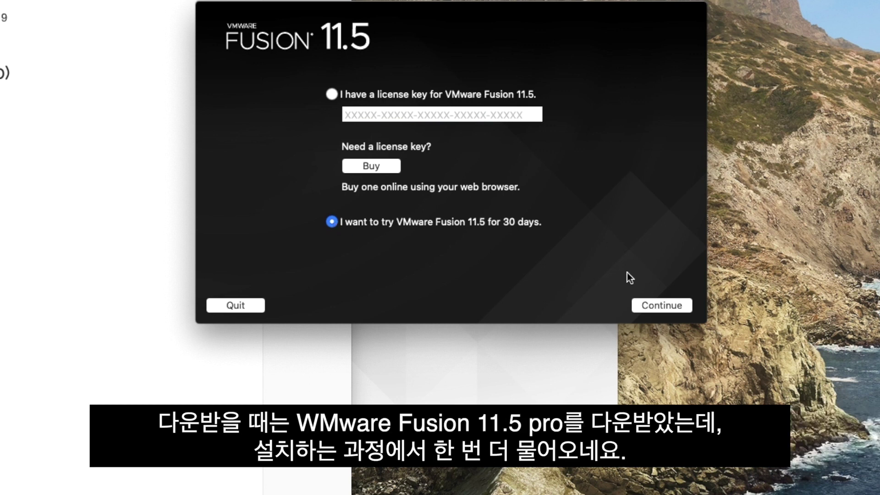
click(672, 304)
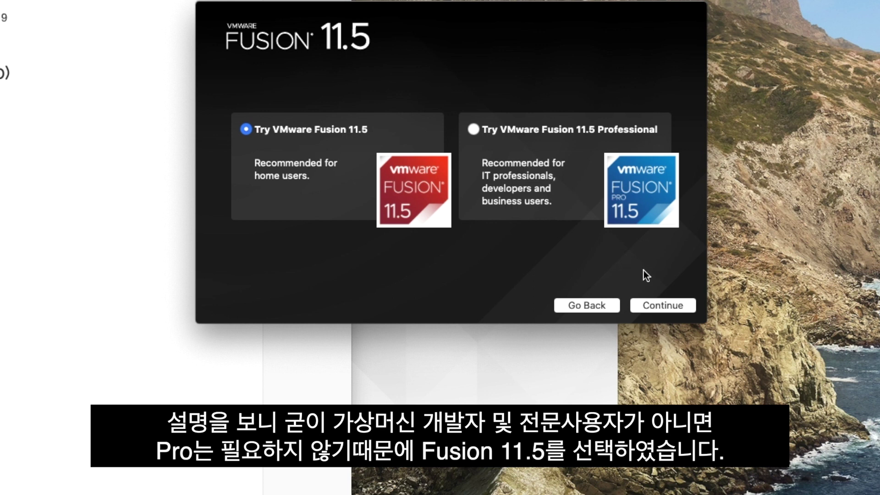
click(666, 305)
text(•••••••)
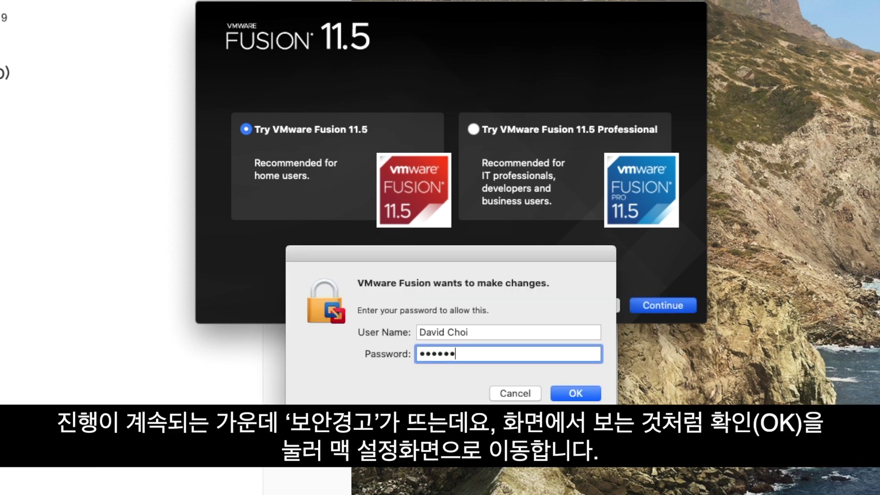
key(Return)
click(325, 250)
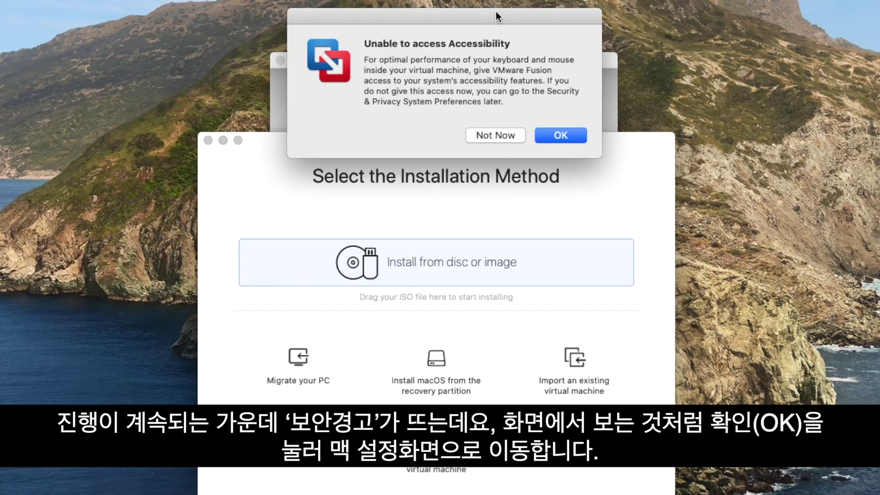
Grant VMware Fusion Accessibility access in Security & Privacy, unlocking the settings with the account password, then relock and close them
click(560, 135)
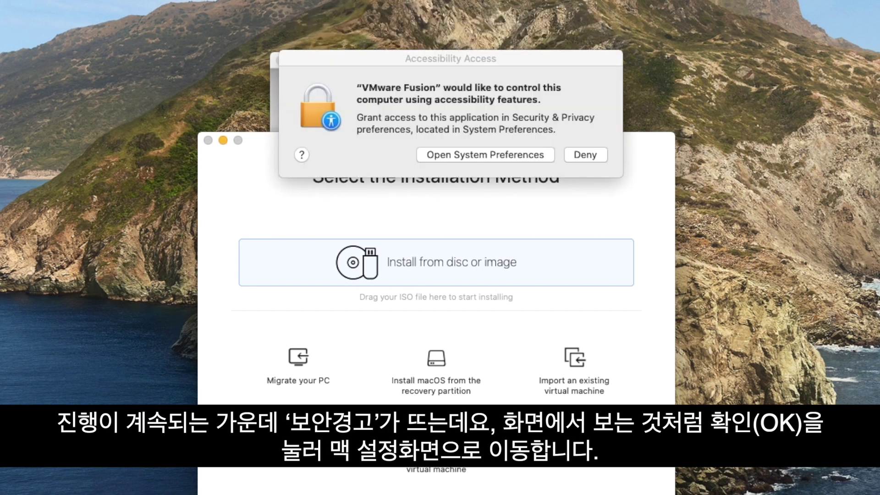
click(524, 156)
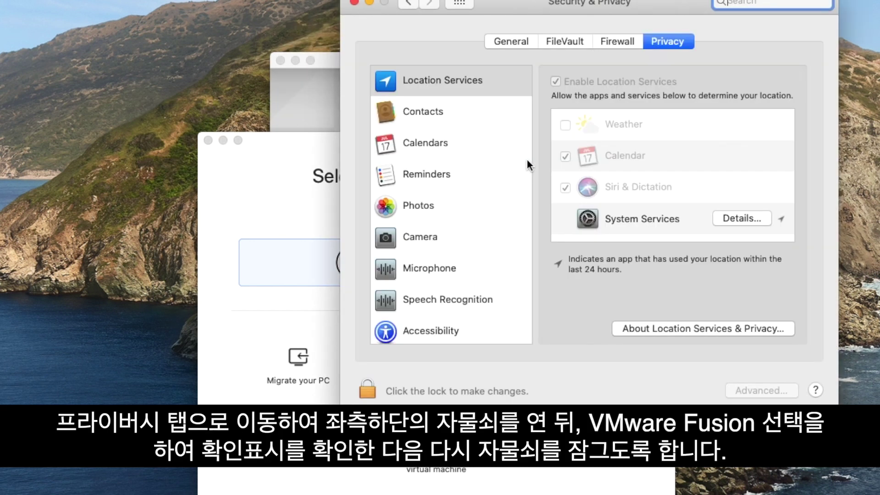
click(370, 386)
text(**********)
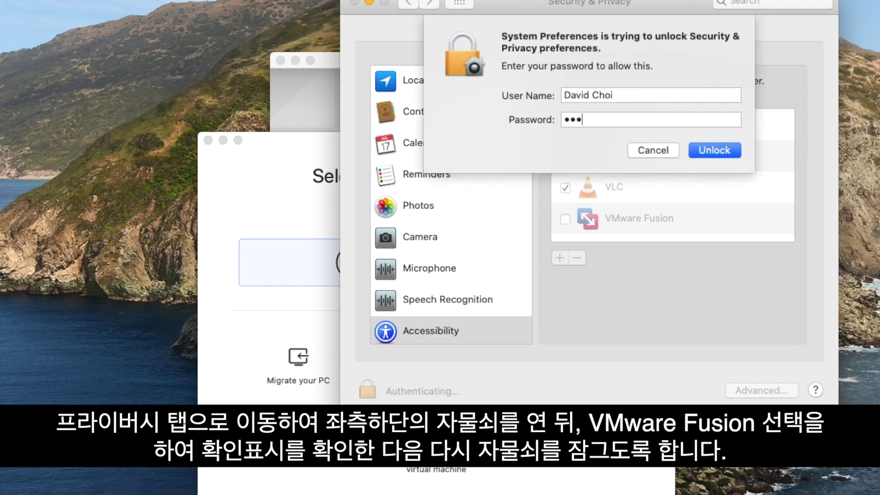
key(Return)
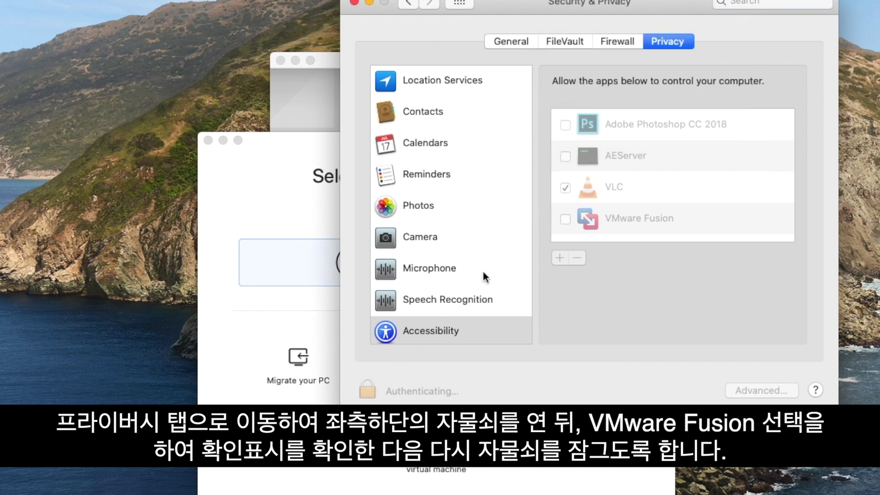
click(566, 220)
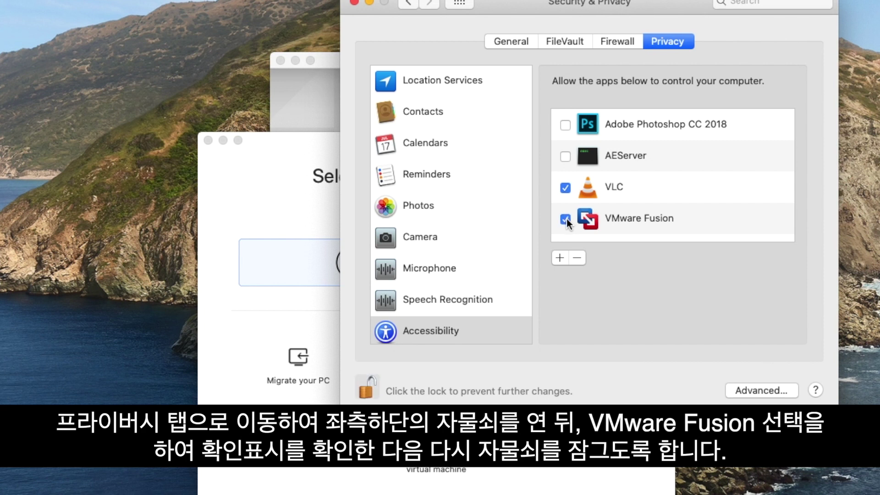
click(370, 383)
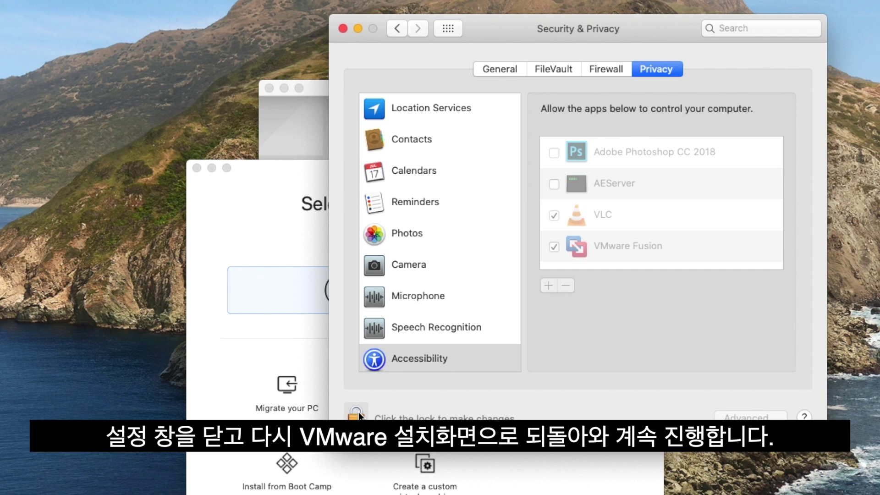
click(343, 29)
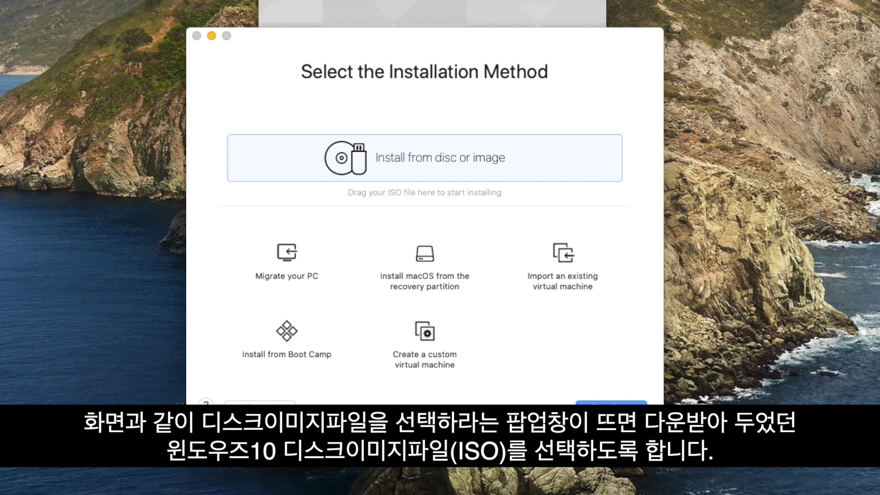
Start a new virtual machine from disc or image, using Win10_1909_Korean_x64.iso from the desktop as the installation image
click(626, 406)
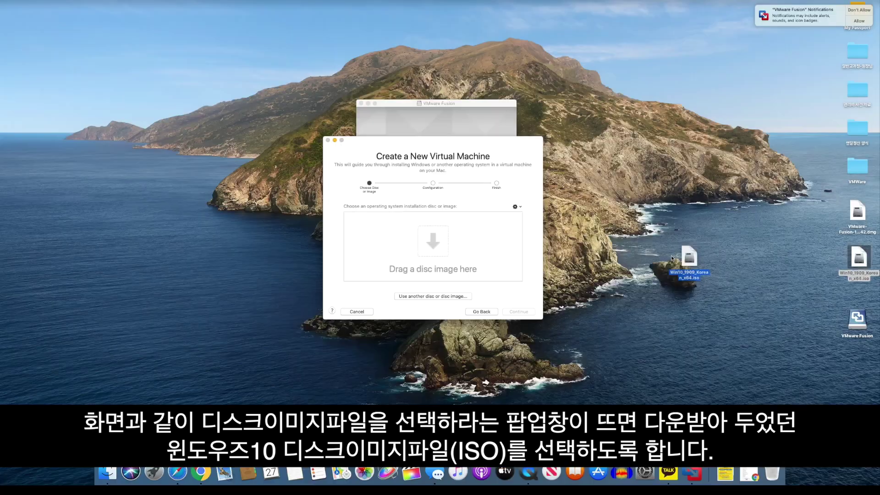
drag(858, 260, 439, 247)
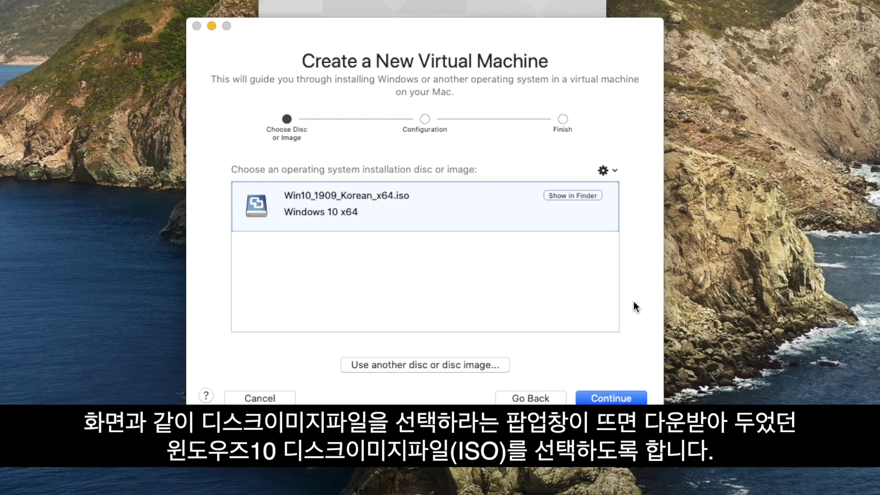
click(521, 312)
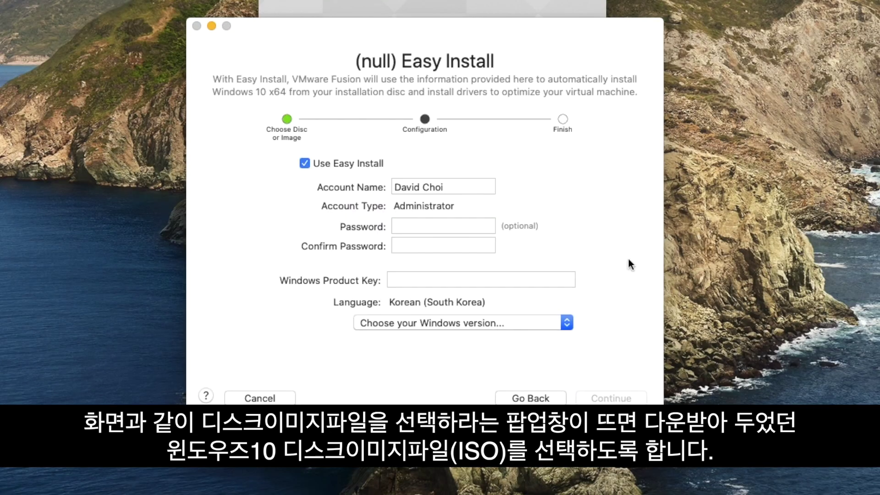
Set the Easy Install Windows version to Windows 10 Pro and enter the Windows product key
click(527, 323)
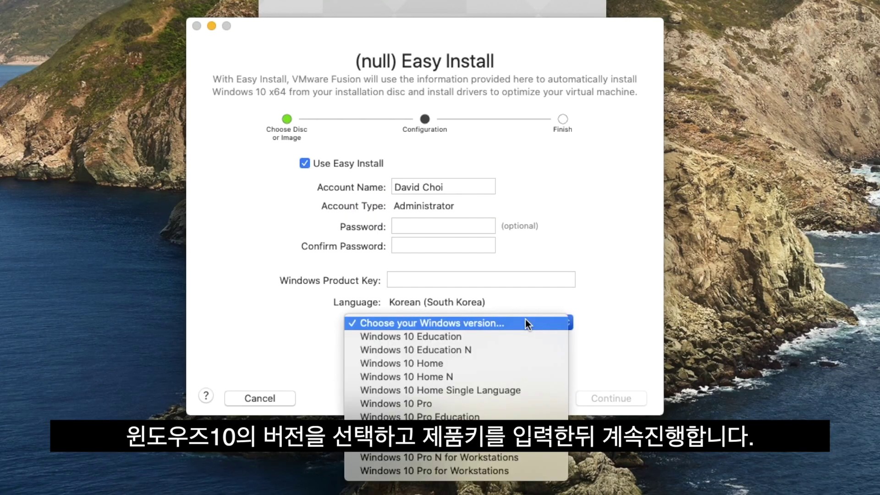
click(505, 401)
click(481, 279)
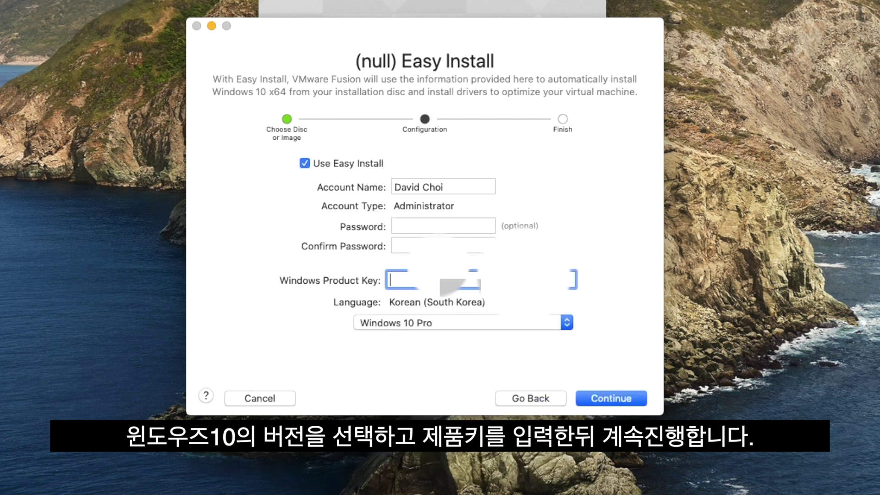
text(VWC)
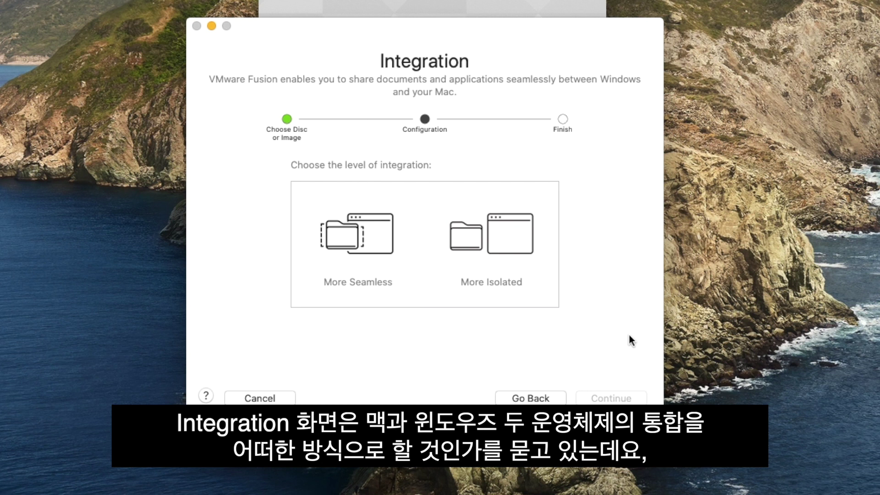
Set the integration level to More Isolated and finish the setup, saving the virtual machine as Windows 10 x64 in Virtual Machines
click(491, 245)
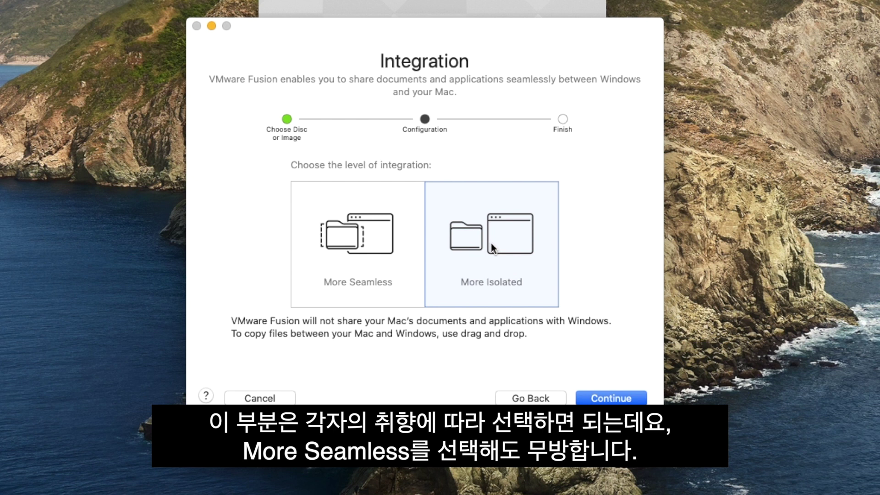
click(595, 400)
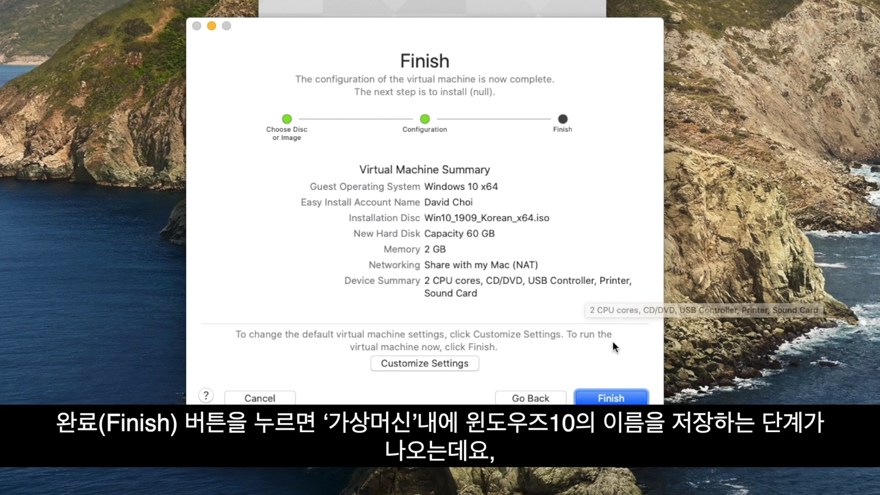
click(611, 399)
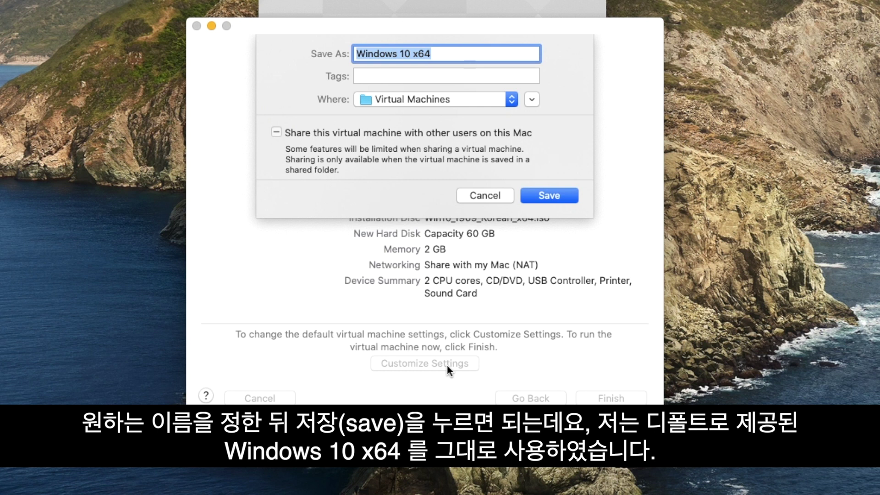
click(549, 196)
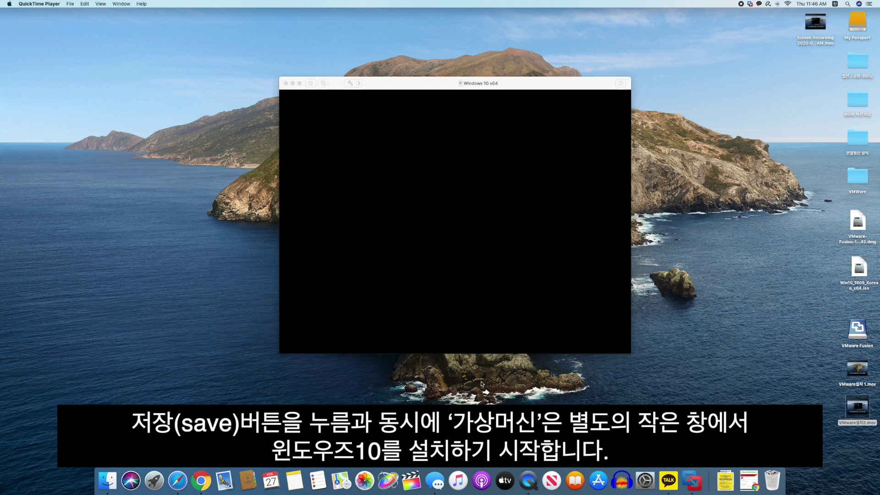
Bring the Windows 10 x64 virtual machine window to the front, reposition it on the Mac desktop and resize it
click(560, 83)
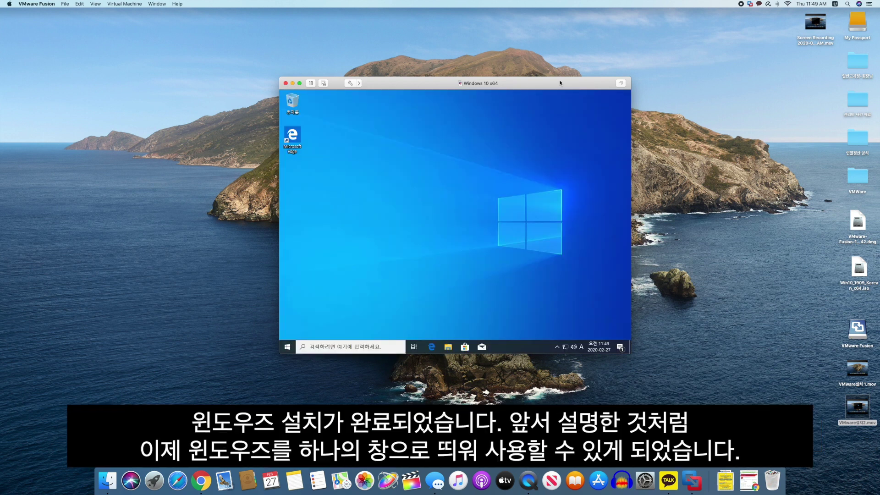
drag(560, 81, 558, 88)
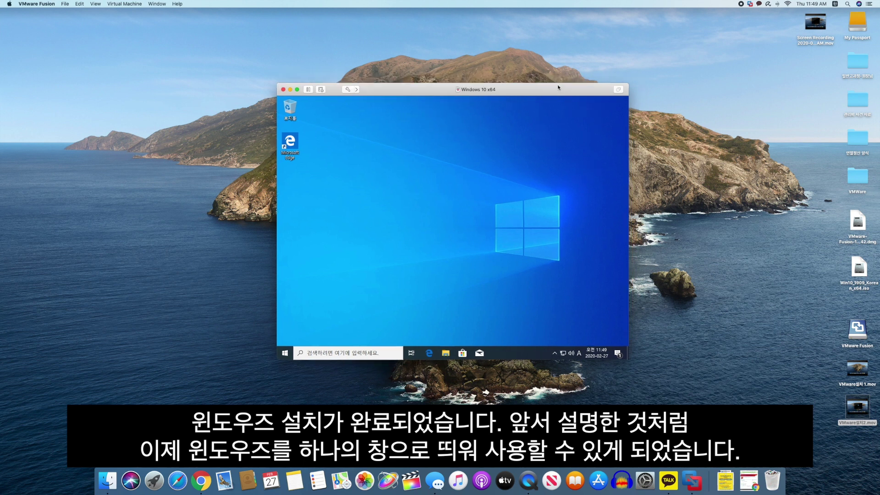
drag(277, 84, 323, 123)
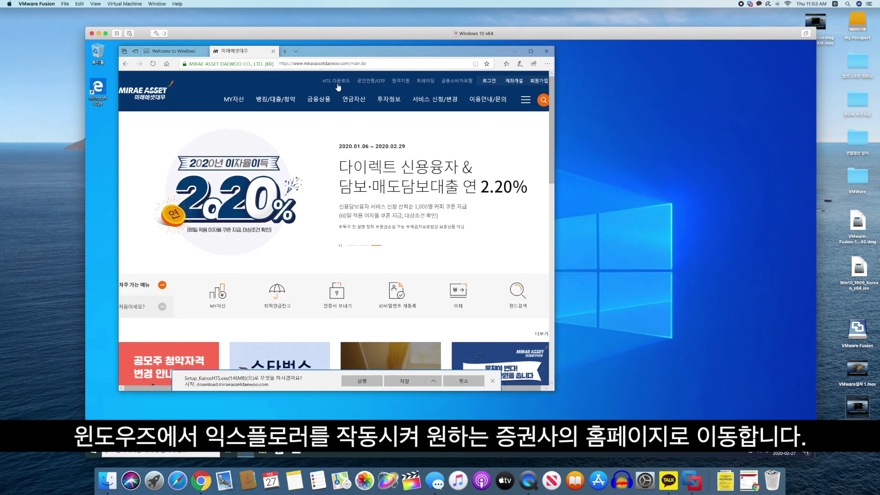
Run the Setup_KairosHTS.exe download from the Mirae Asset Daewoo site in the virtual machine's Edge browser
click(379, 381)
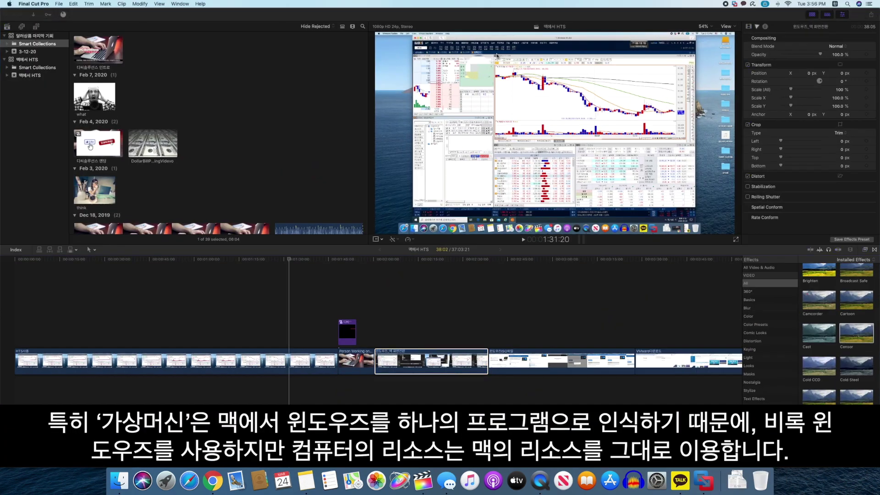
Show all open windows and switch from Final Cut Pro to the Windows 10 x64 virtual machine running KAIROS
key(ctrl+Up)
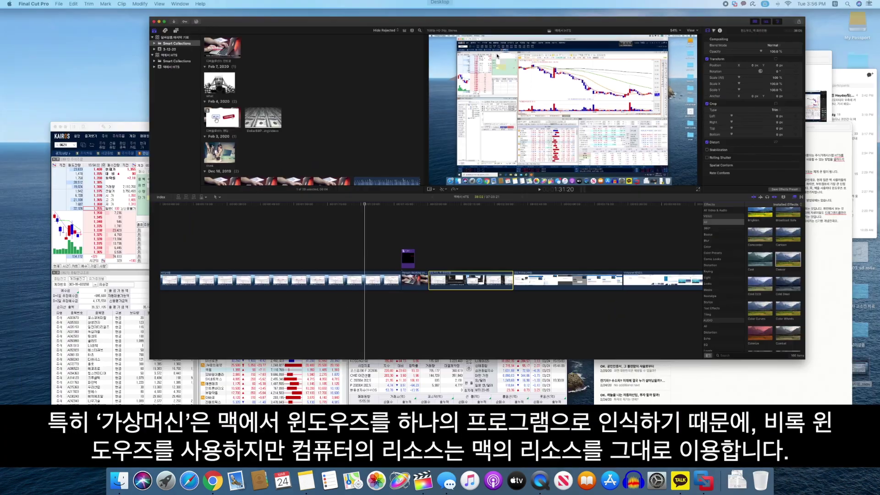
click(167, 305)
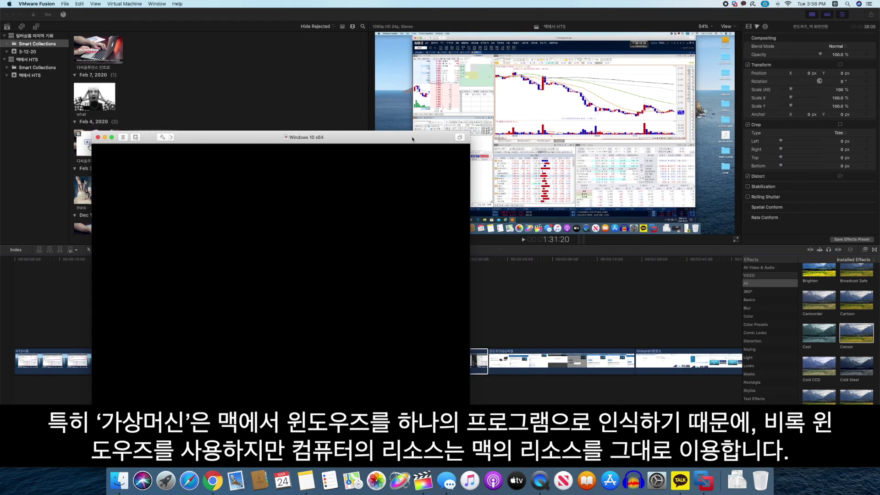
click(342, 20)
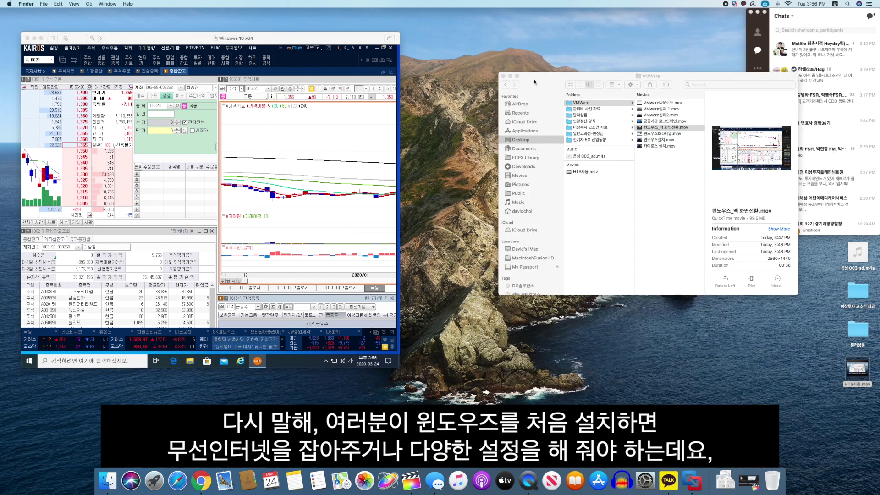
Close the VMWare folder window in Finder and launch Numbers from Launchpad
key(super+w)
key(F4)
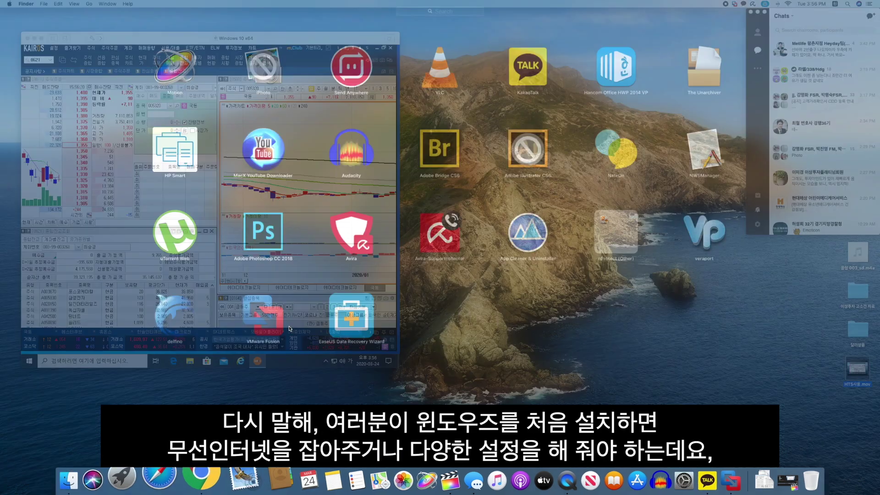
click(605, 242)
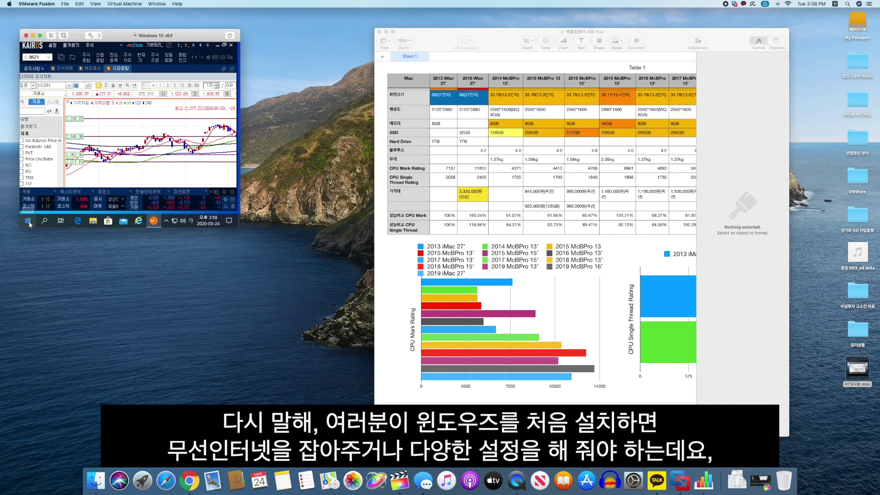
Enlarge the Windows 10 x64 window over the Numbers spreadsheet and open the Windows Start menu
drag(238, 228, 528, 370)
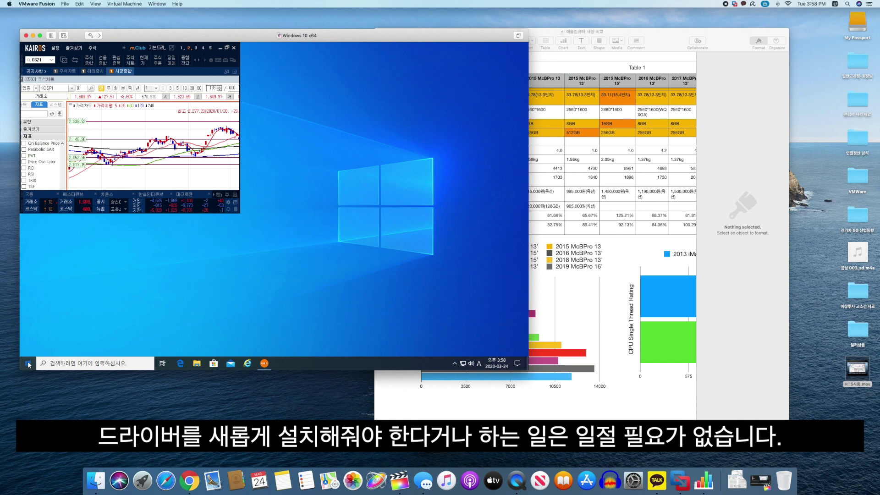
click(28, 363)
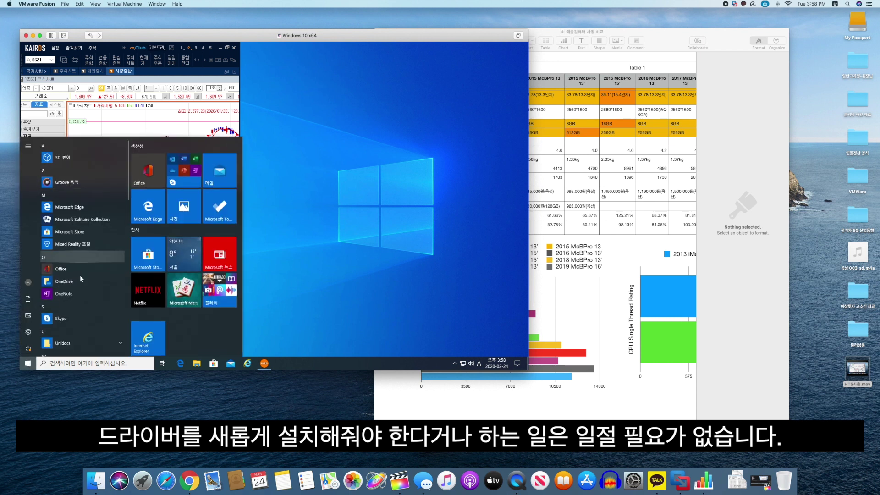
Dismiss the Windows Start menu and maximize the KAIROS window inside the virtual machine
click(296, 248)
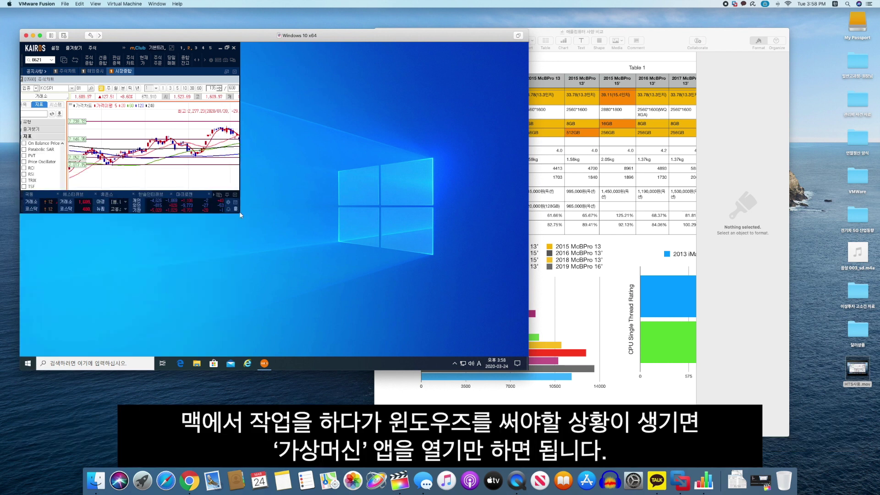
click(227, 48)
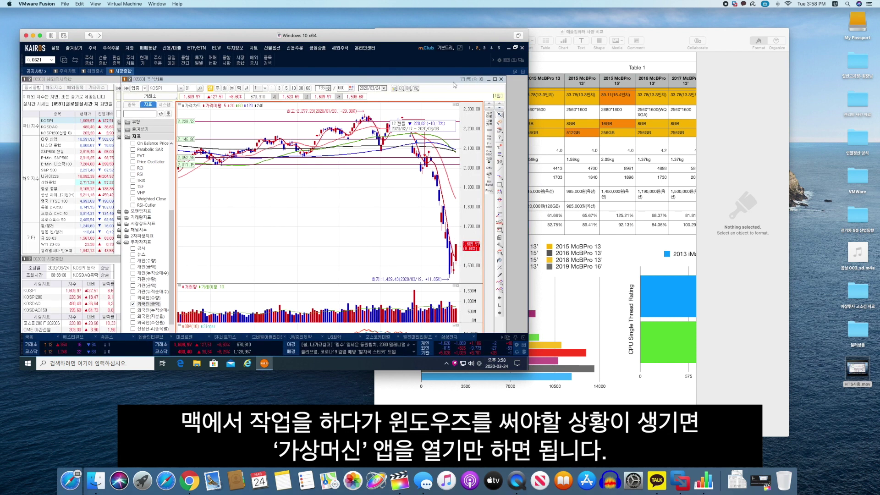
Launch VMware Fusion from Launchpad and start the suspended Windows 10 x64 virtual machine
key(super)
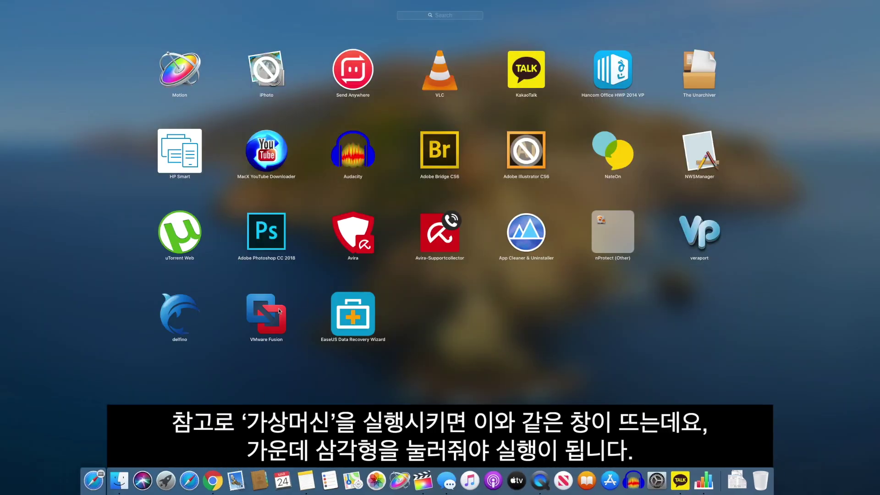
click(279, 311)
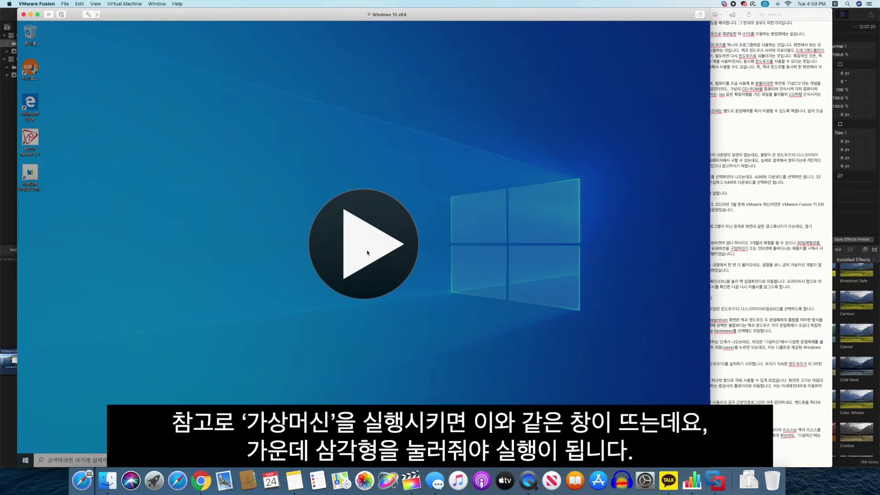
click(367, 250)
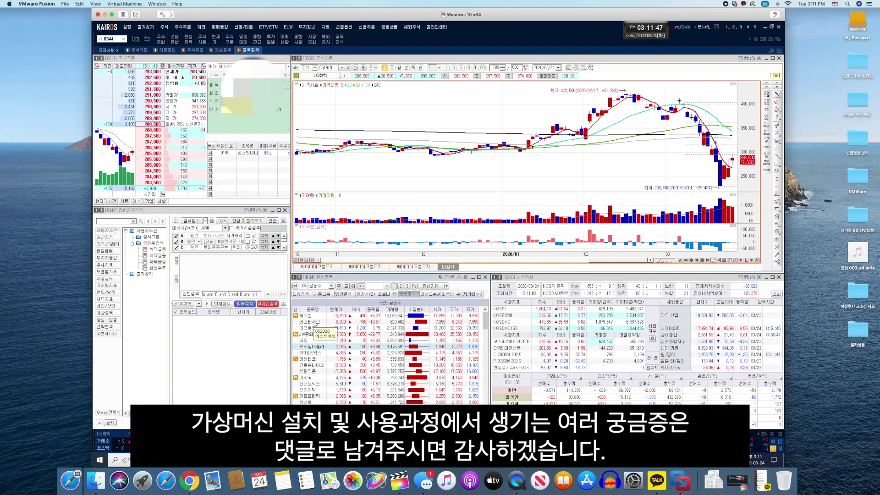
Select the stock 마크로젠 in the KAIROS watchlist and view its quotes and the price chart
click(315, 328)
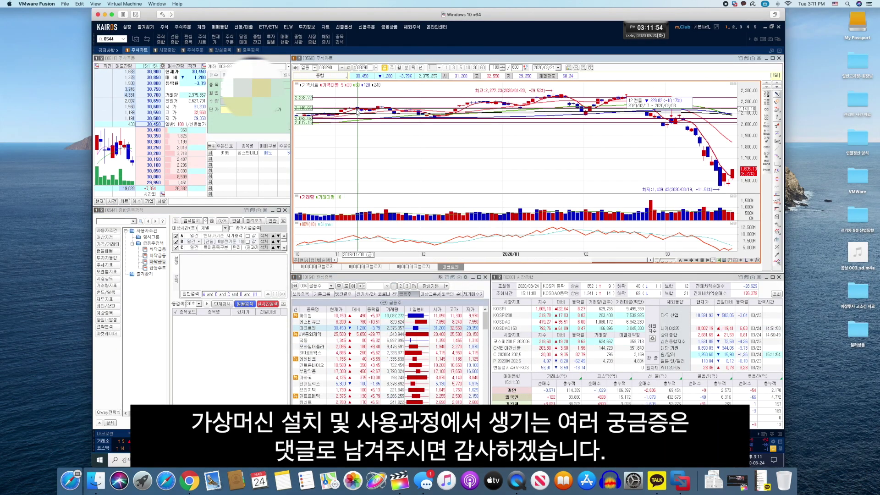
drag(656, 260, 662, 262)
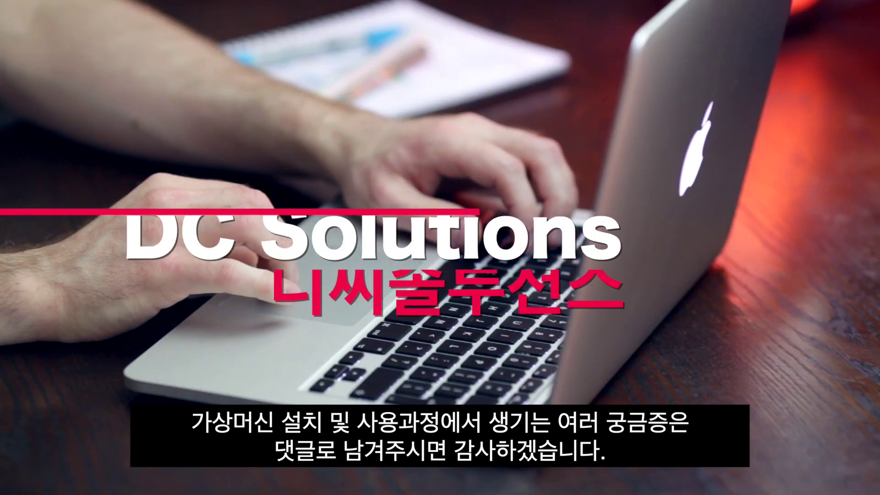